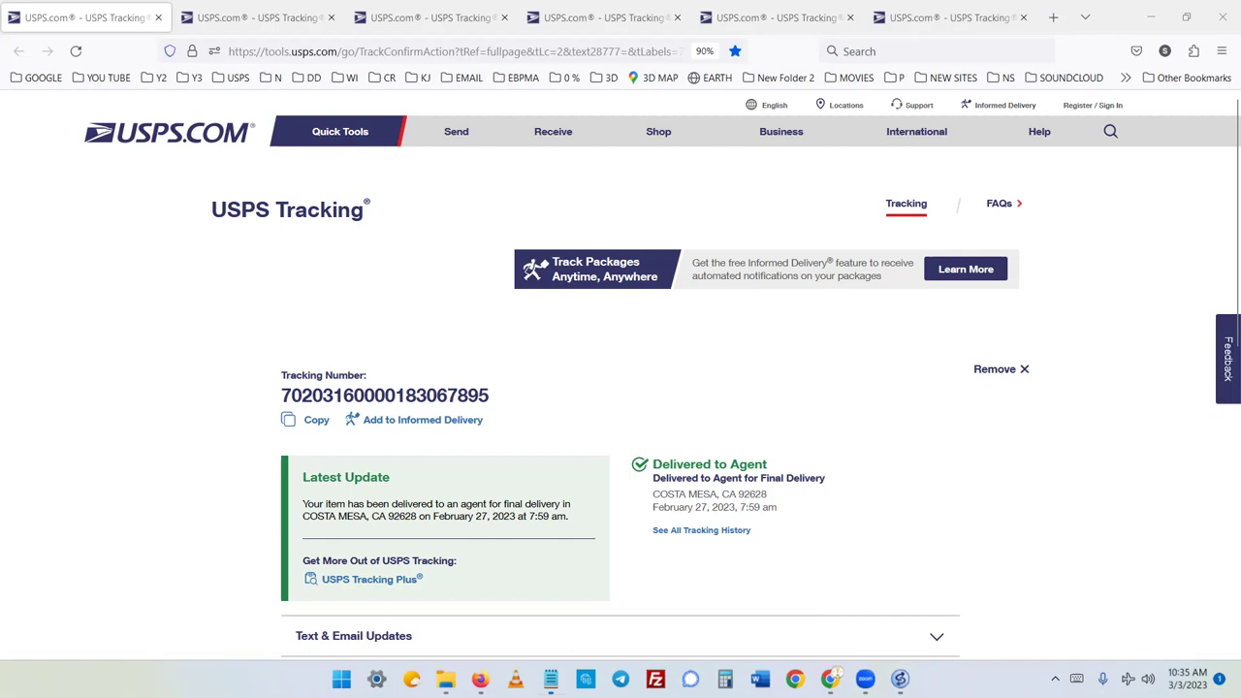
- Switch to the untitled Notepad note to view the Google Drive and CNET download links for SyncToy
key("alt+Tab")
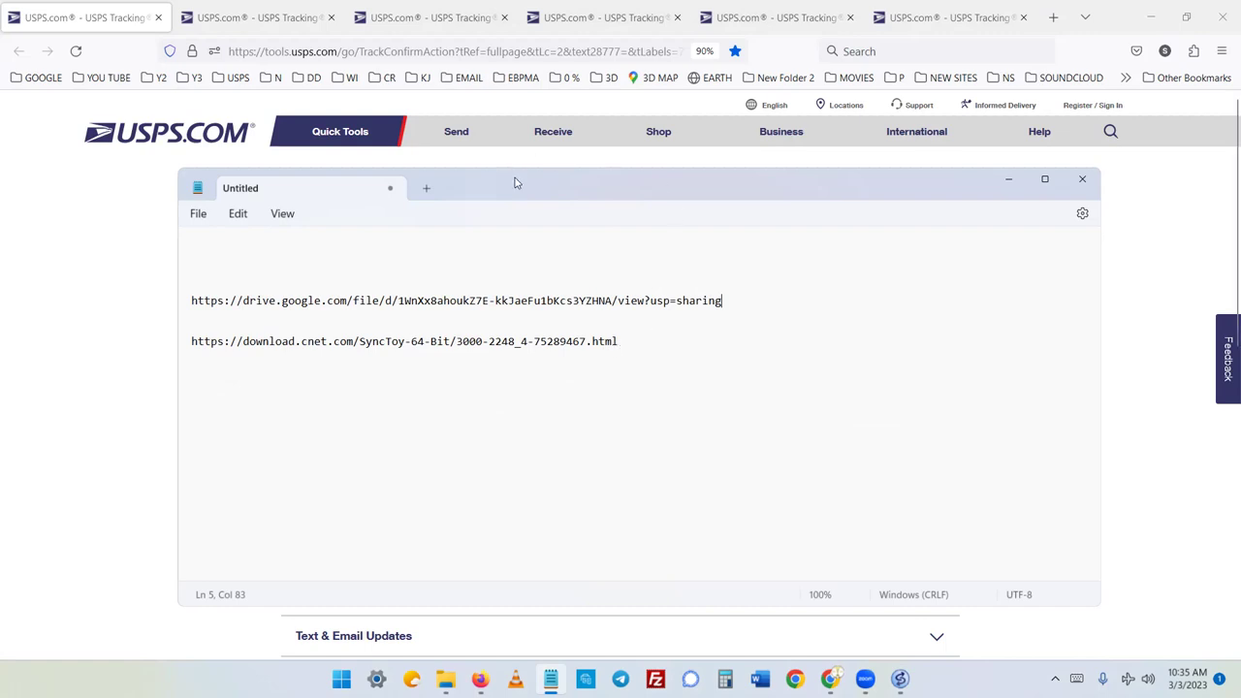
left_click_drag(516, 183, 514, 201)
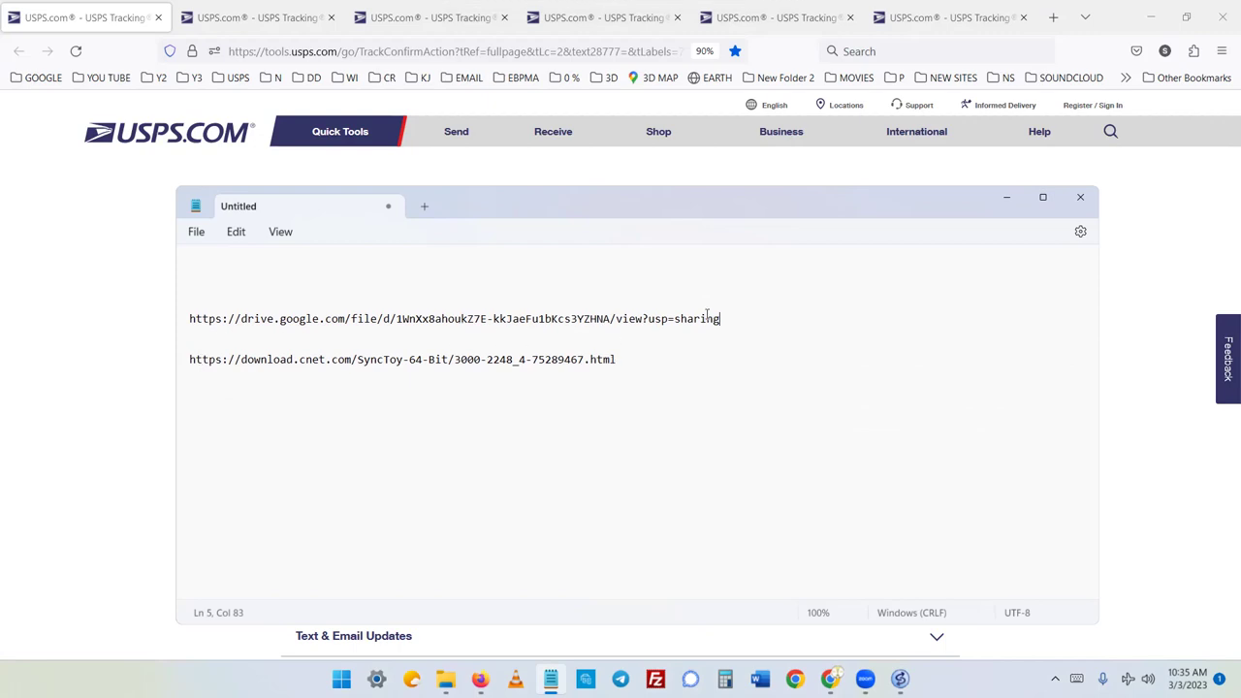
left_click_drag(536, 229, 579, 221)
left_click(579, 205)
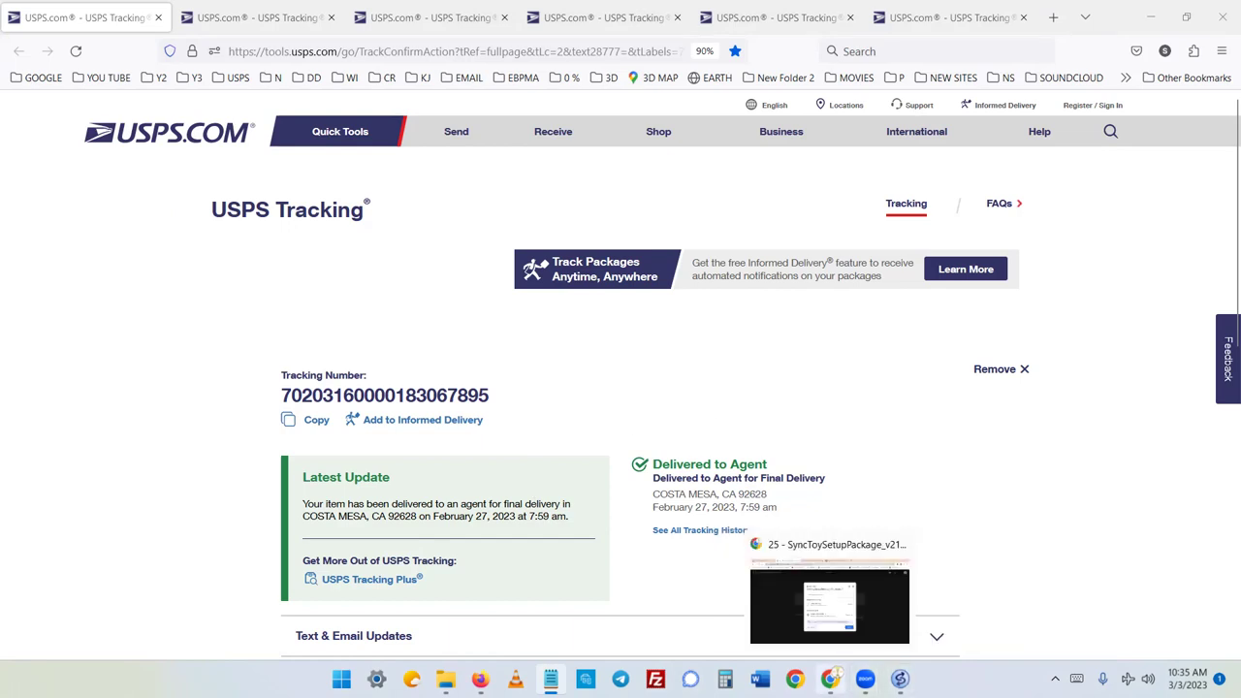
- Review the PAIR SERVER DRIVE preview in SyncToy and the folders on both Backup Plus drives in File Explorer
left_click(831, 679)
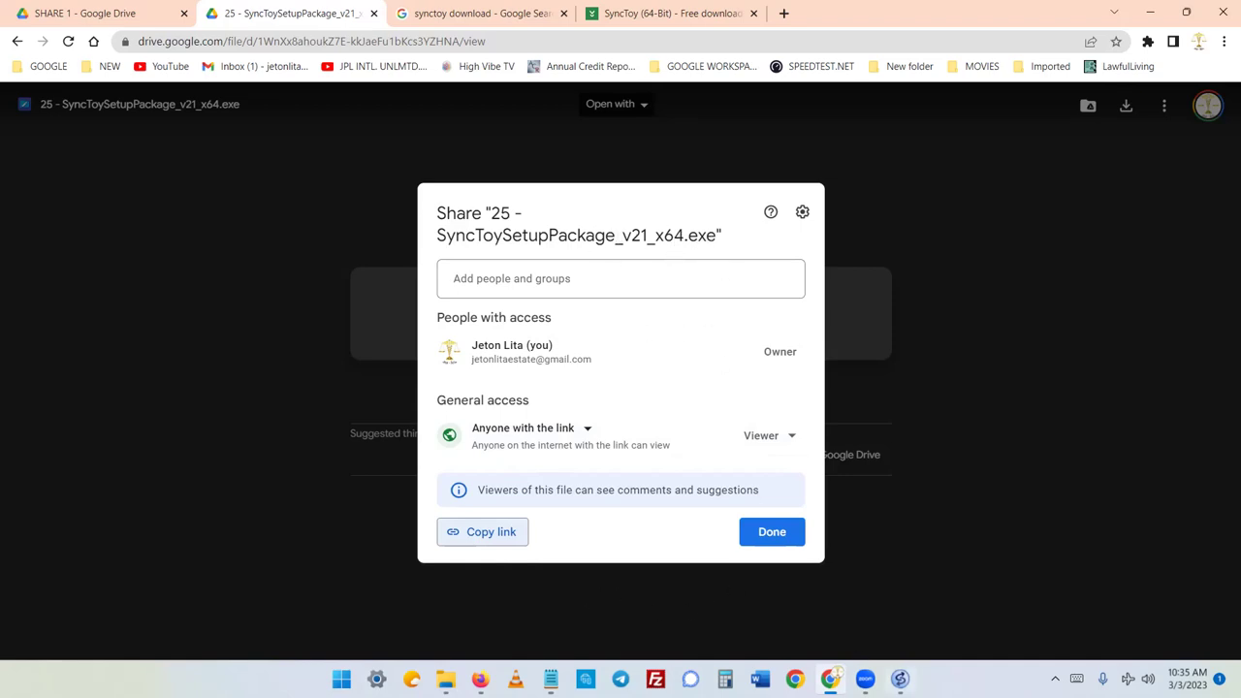
left_click(900, 679)
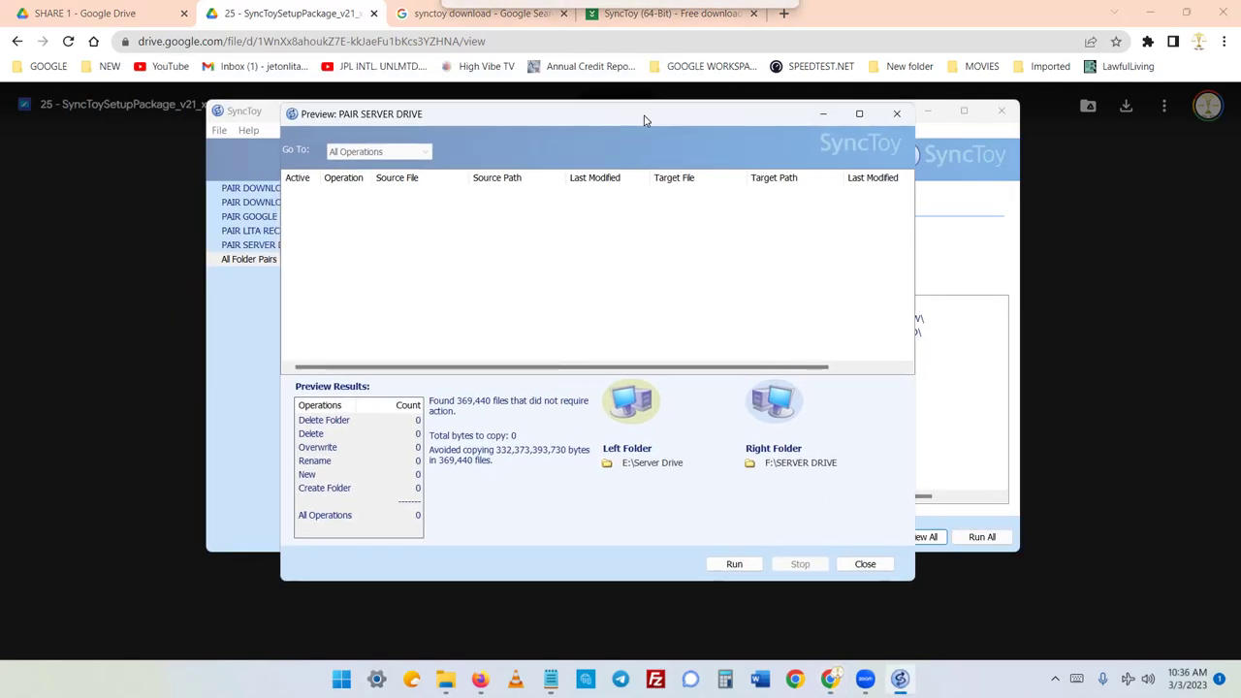
mouse_move(643, 112)
left_mouse_down()
mouse_move(659, 108)
mouse_move(646, 116)
left_mouse_up()
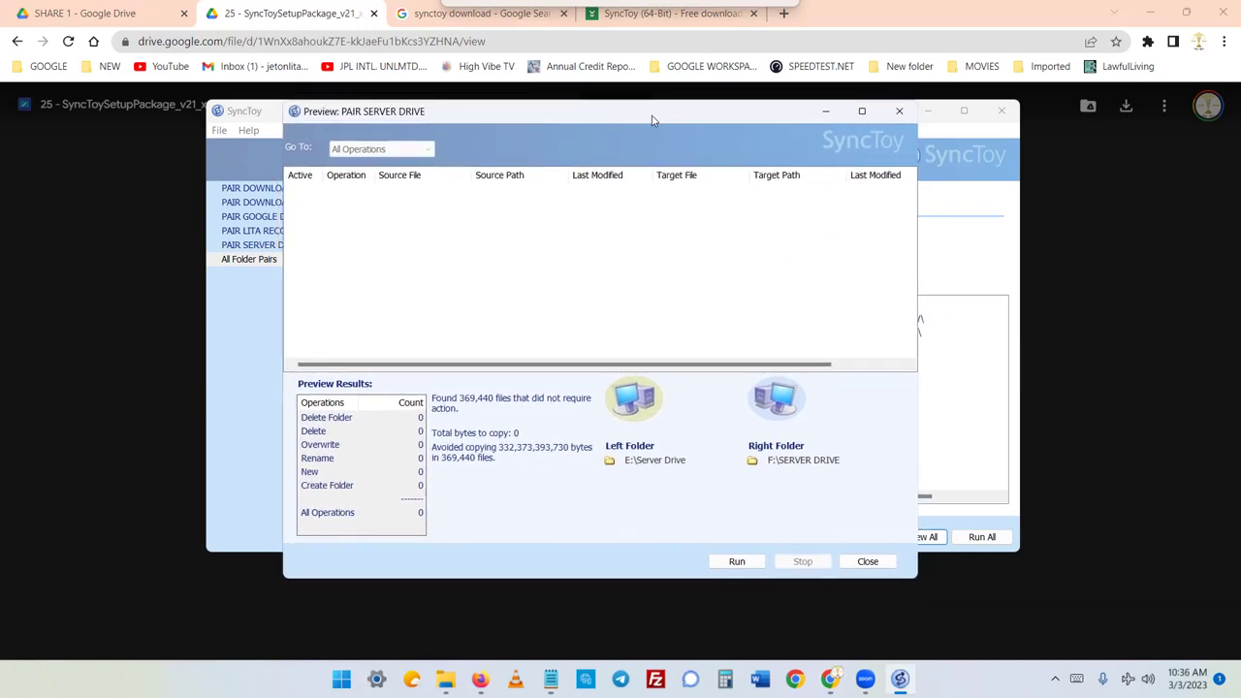
left_click(446, 679)
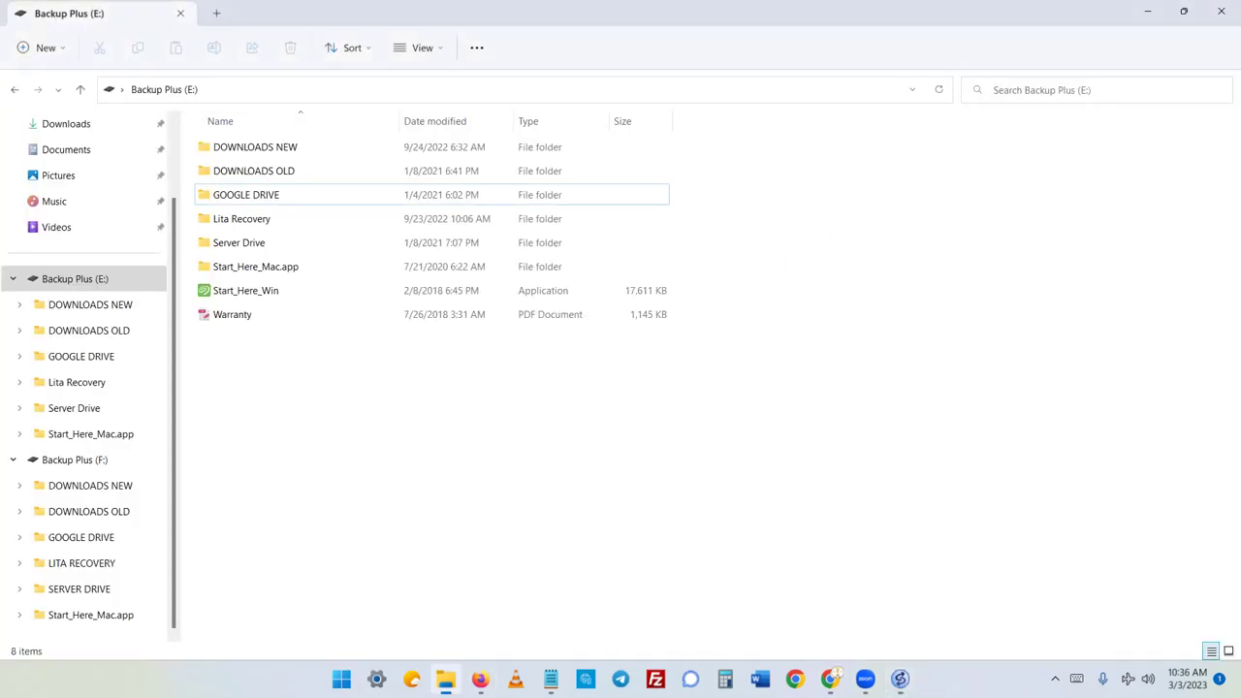
left_click(55, 271)
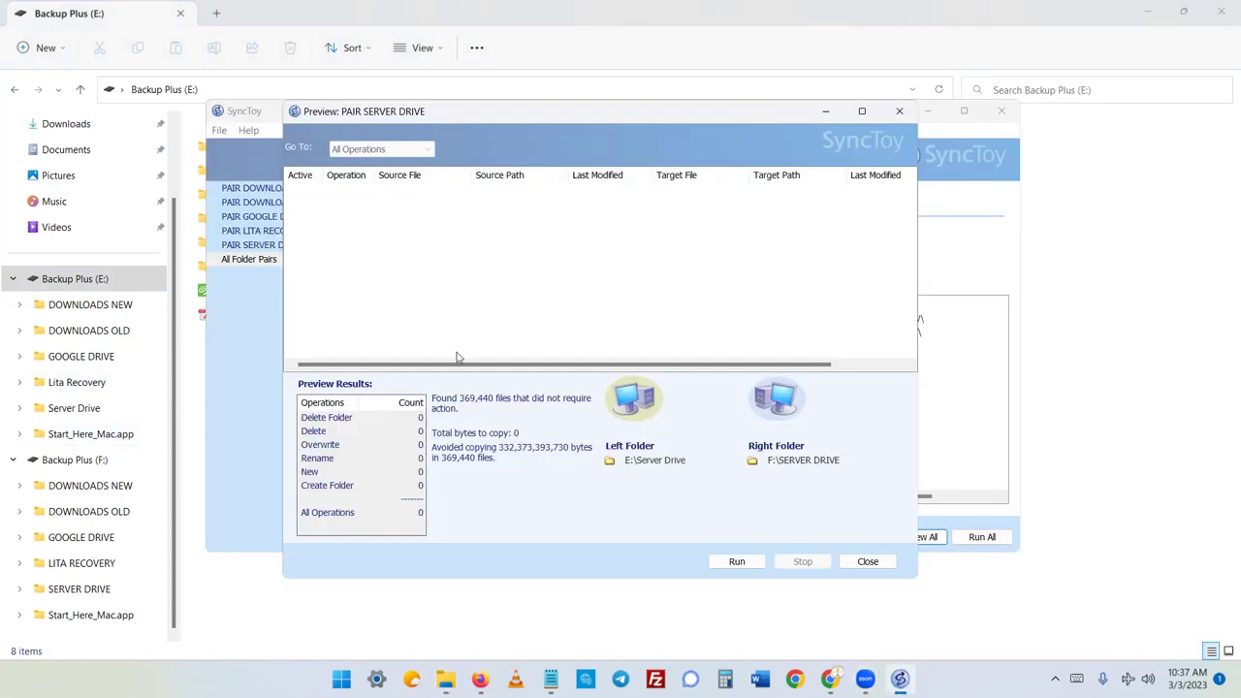
- Switch back to SyncToy, run the previewed PAIR SERVER DRIVE synchronization and close its results
left_click(900, 679)
key("Escape")
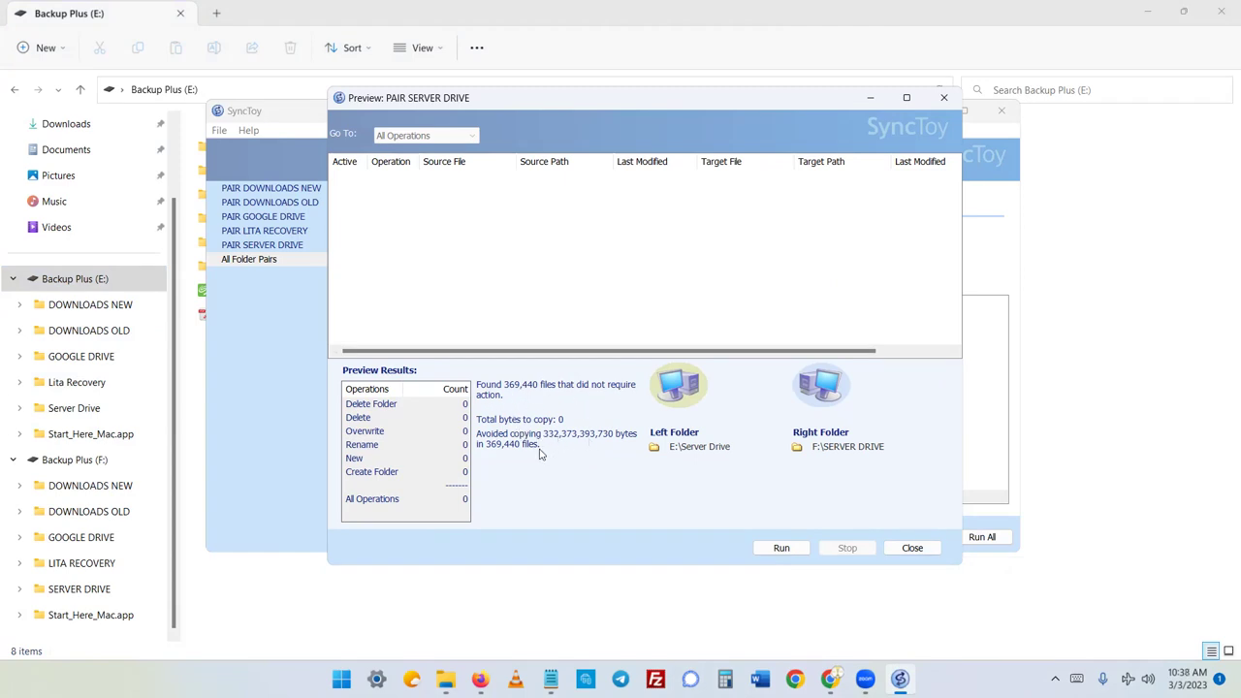
left_click(785, 552)
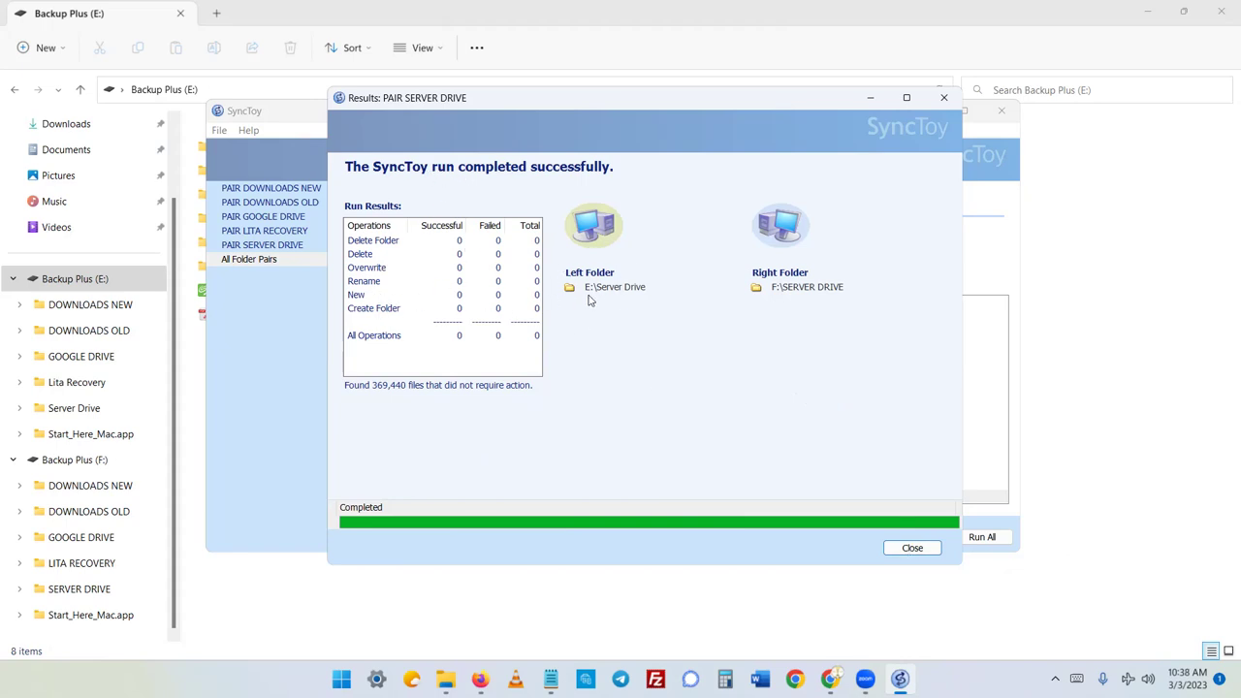
left_click(912, 548)
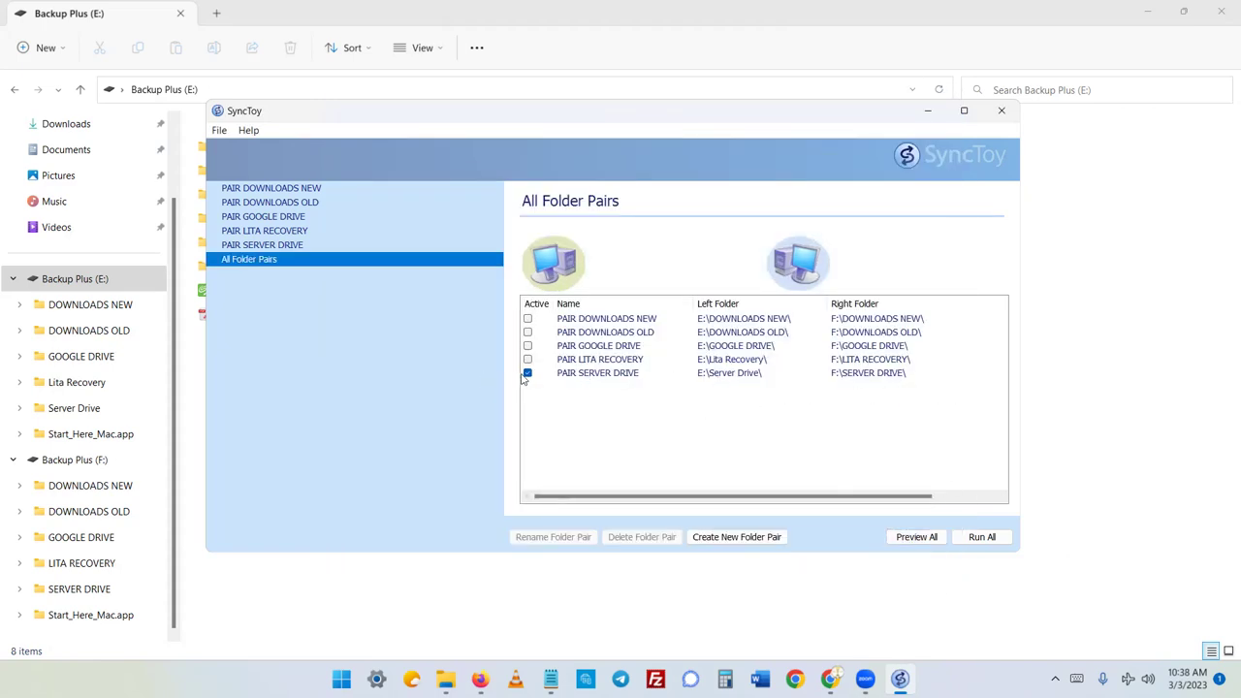
- Preview the active PAIR SERVER DRIVE folder pair again, run it once more and dismiss the results
left_click(916, 537)
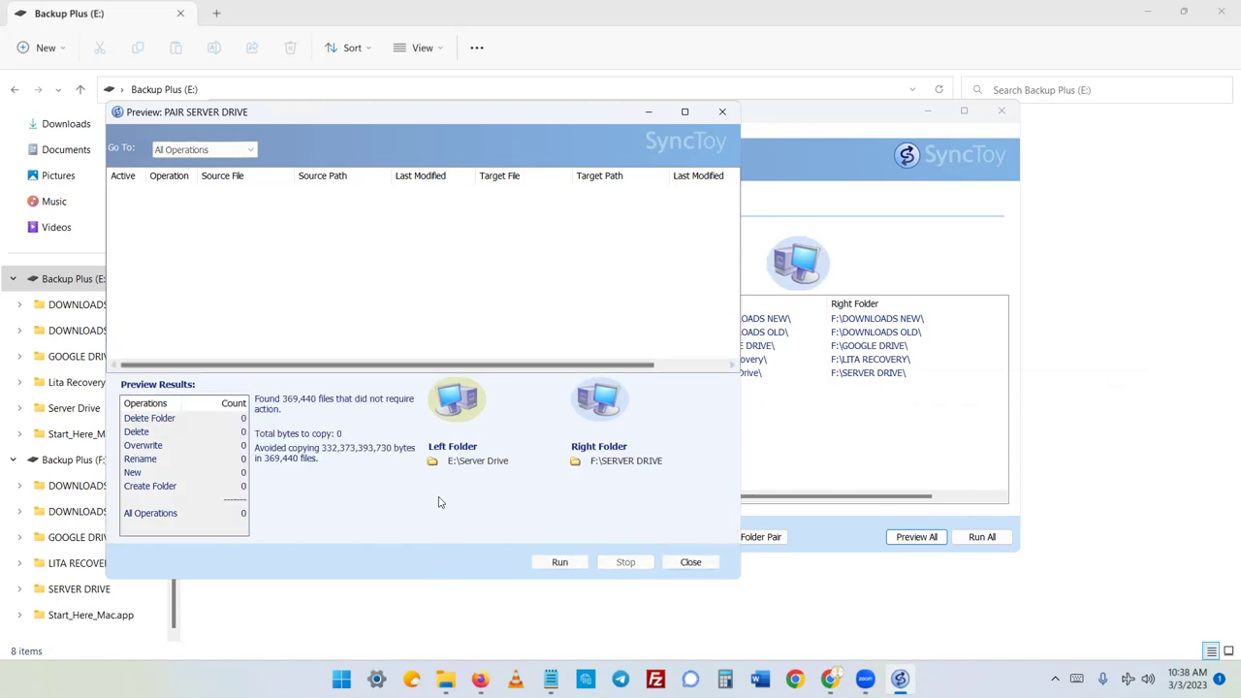
left_click(565, 562)
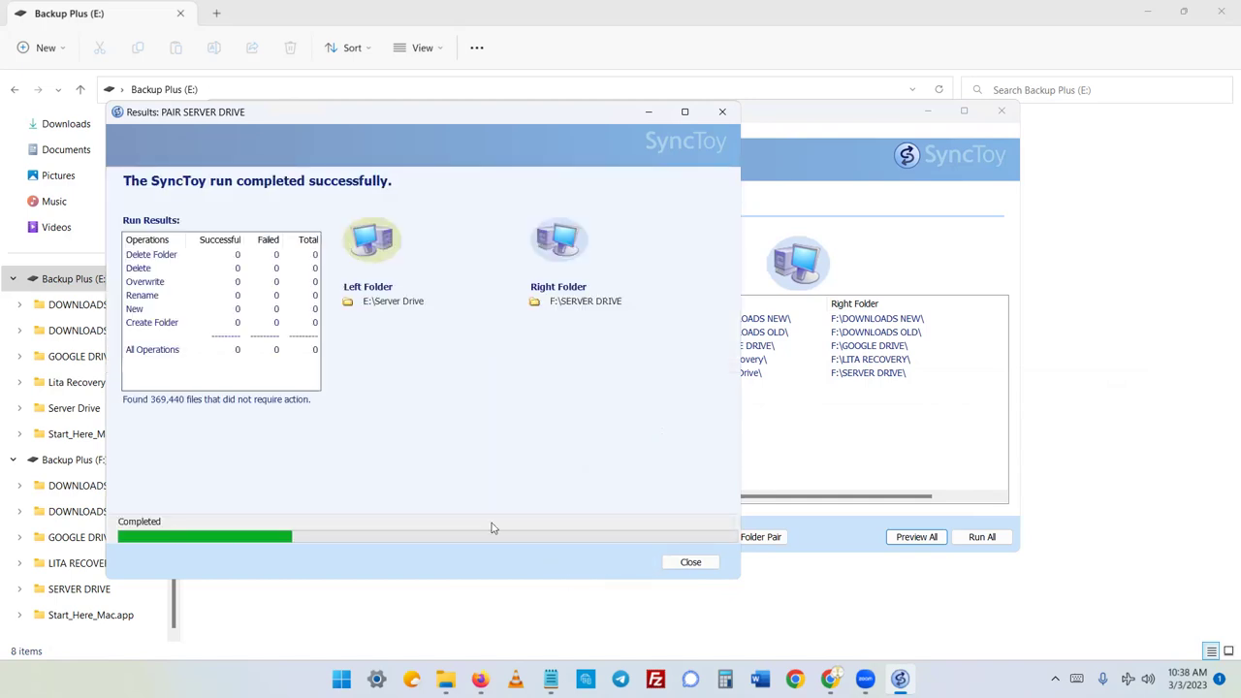
left_click(691, 564)
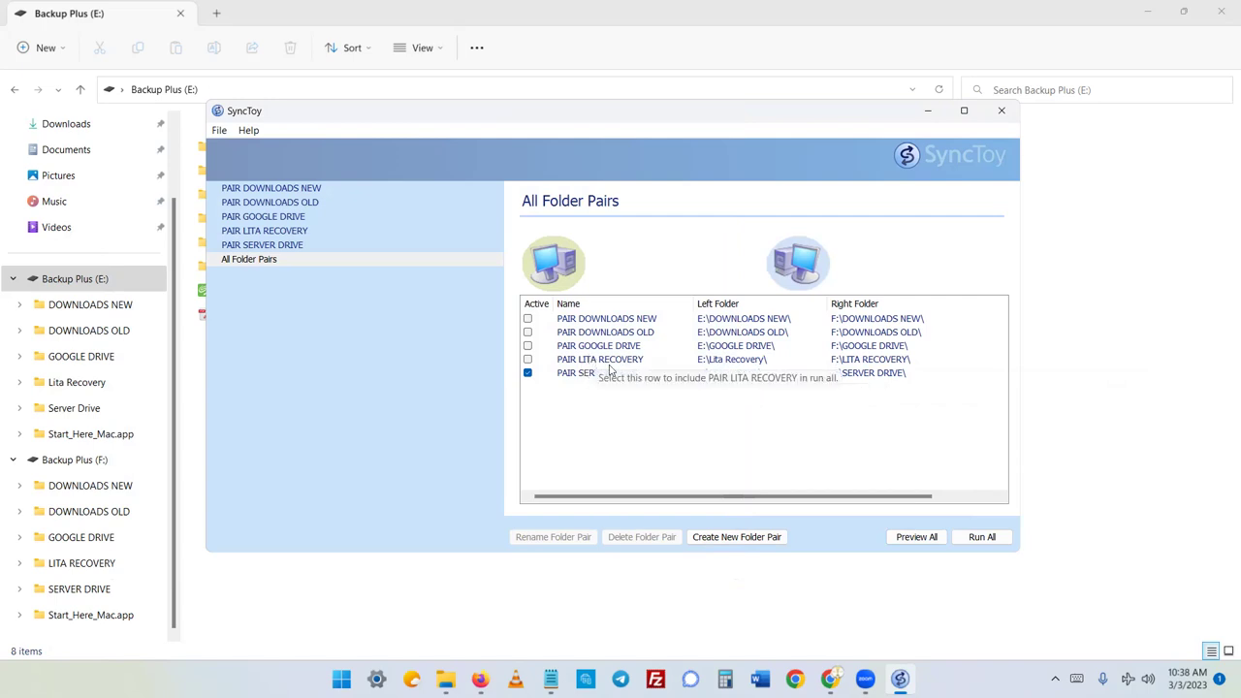
- Make PAIR LITA RECOVERY the only active folder pair, then preview and run its synchronization
left_click(527, 360)
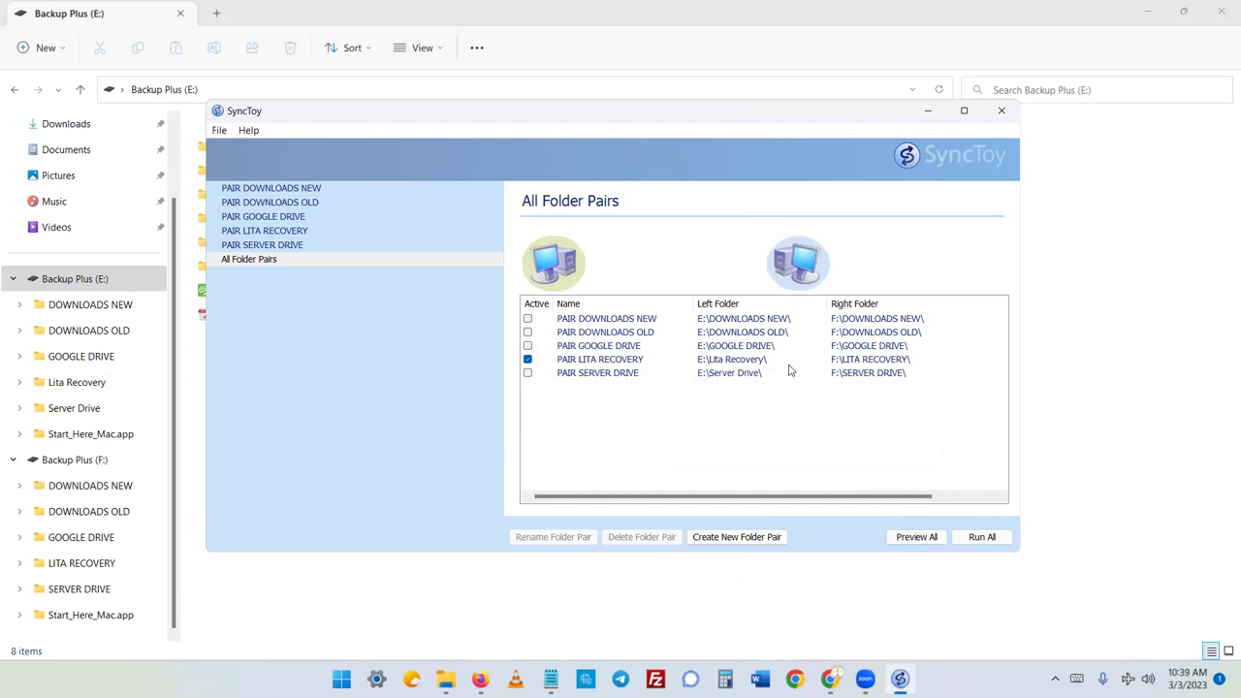
left_click(916, 537)
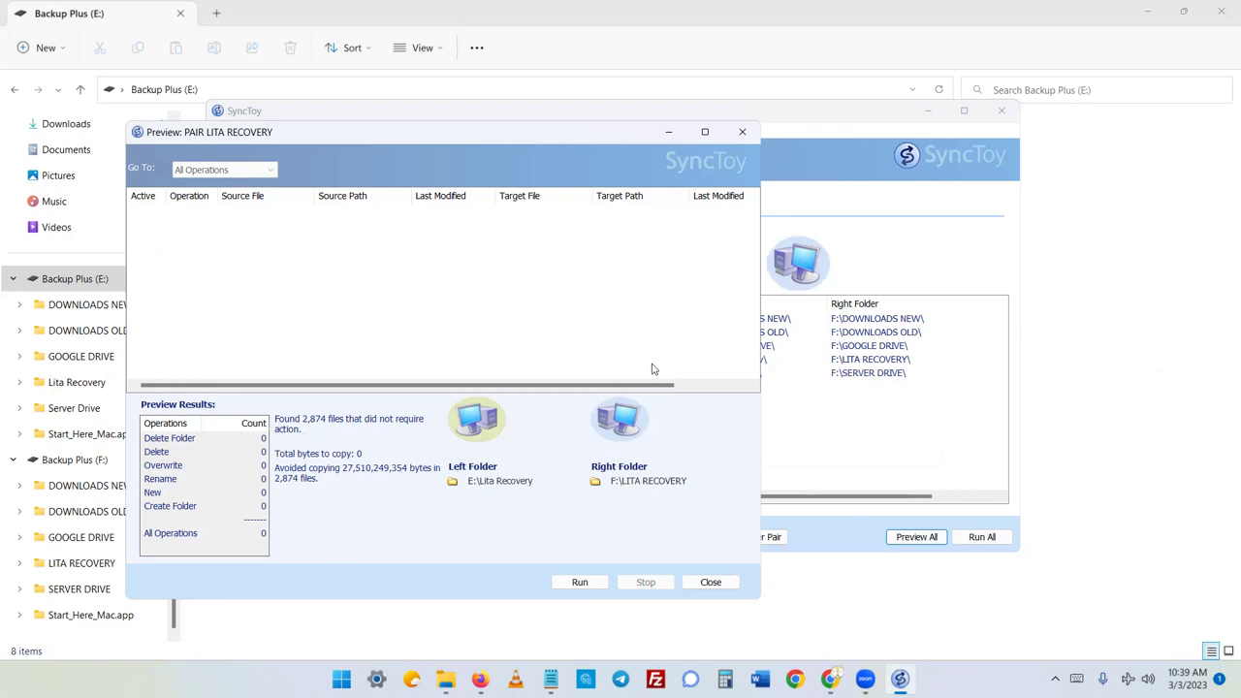
left_click(556, 585)
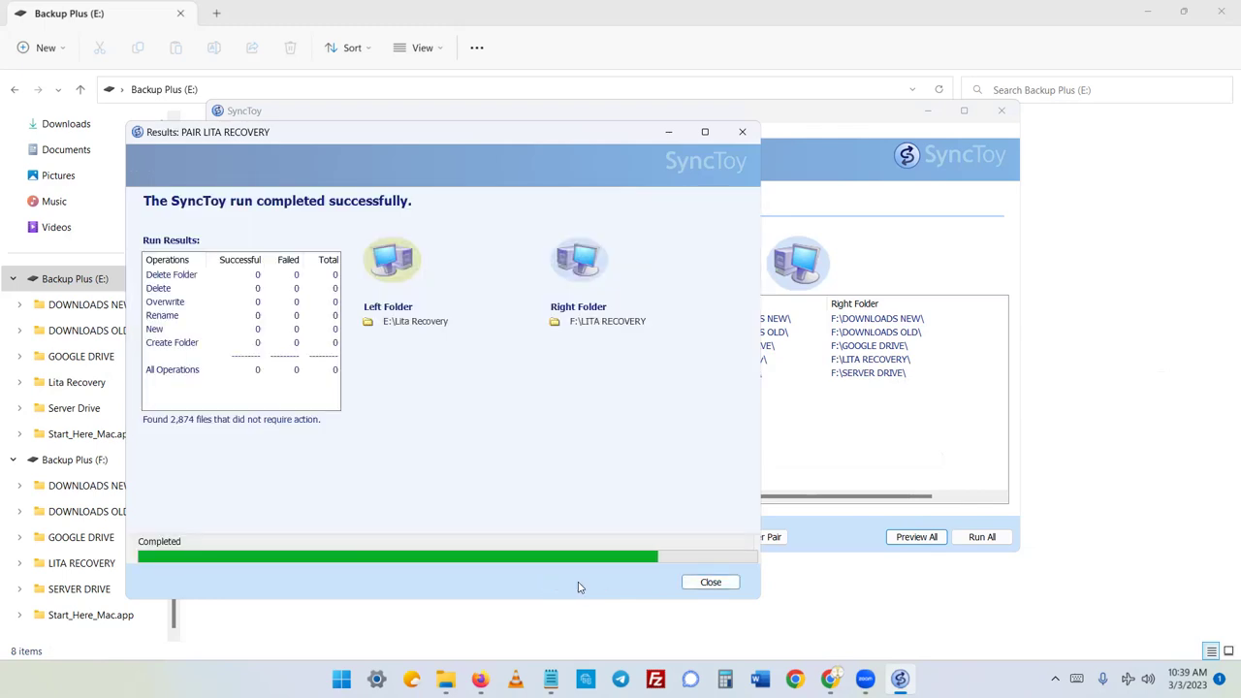
left_click(723, 587)
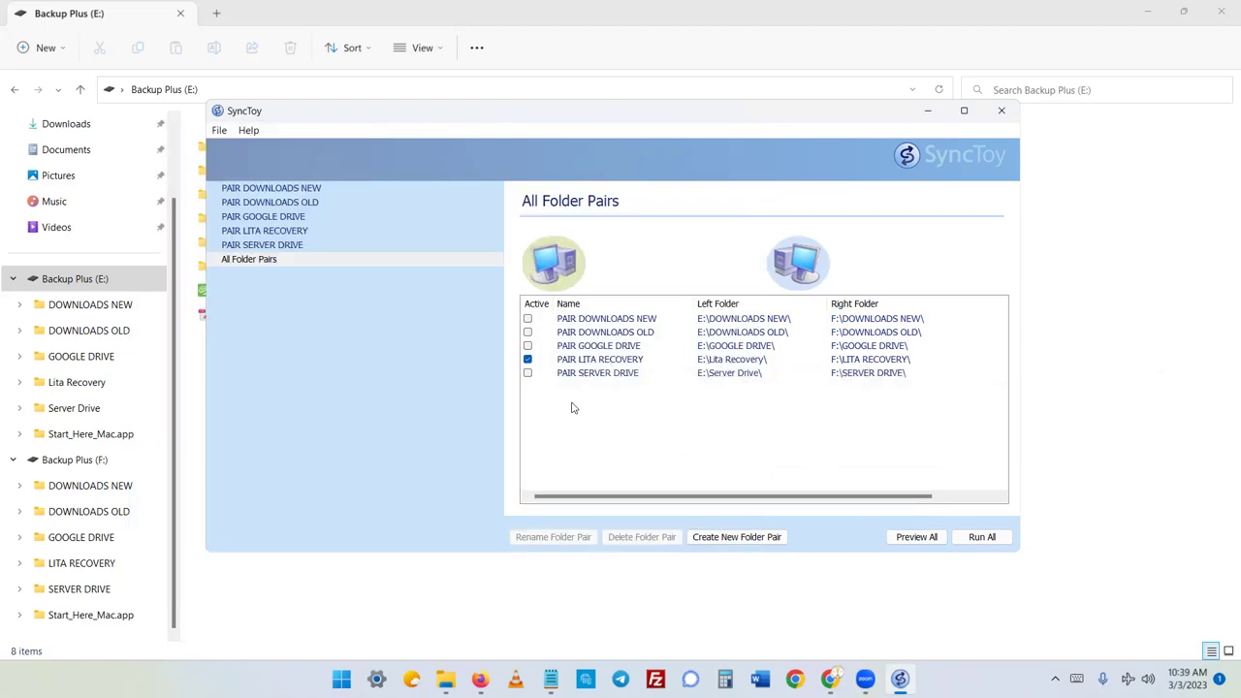
- Repeat the preview and run for the PAIR LITA RECOVERY folder pair, closing the results
left_click(903, 537)
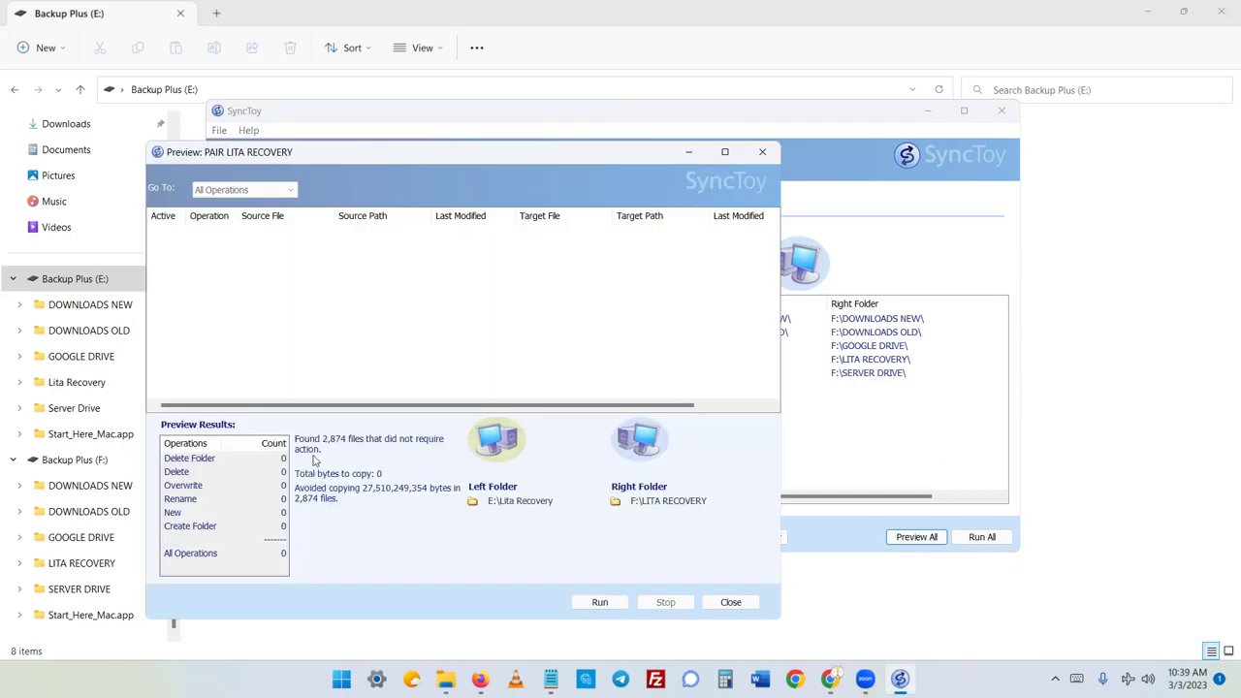
left_click(600, 603)
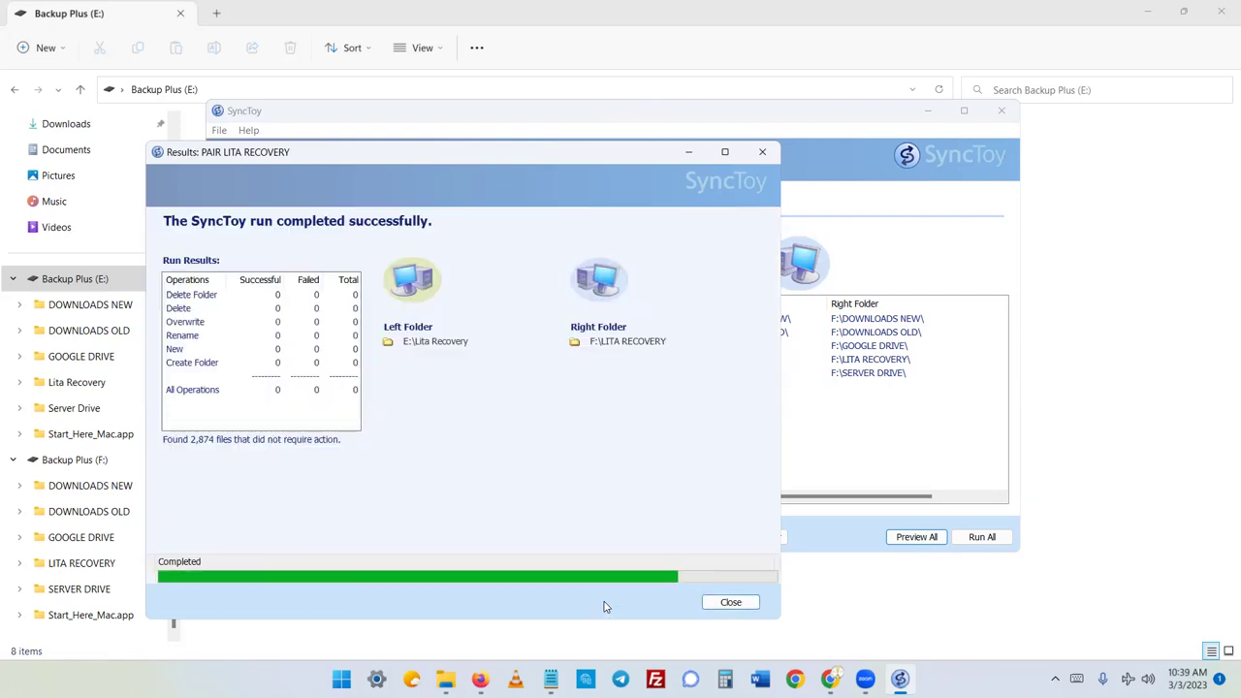
left_click(729, 603)
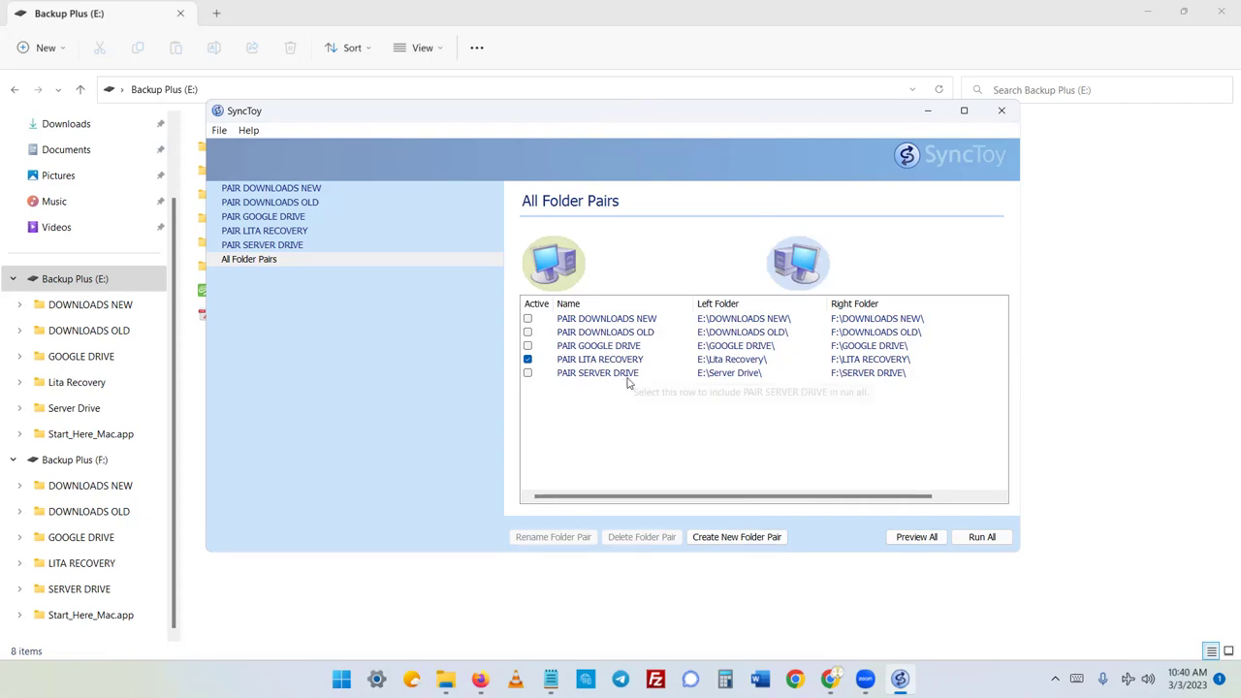
- Make PAIR GOOGLE DRIVE the only active folder pair instead of PAIR LITA RECOVERY and start its preview
left_click(528, 359)
left_click(527, 345)
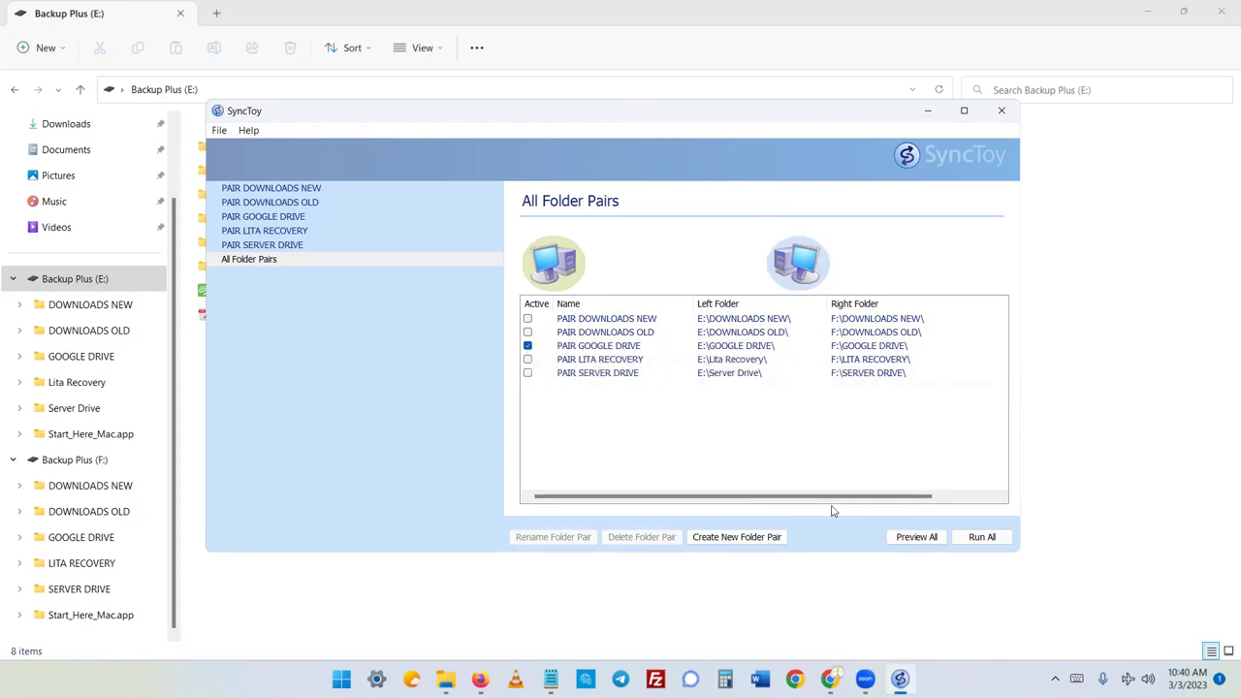
left_click(917, 537)
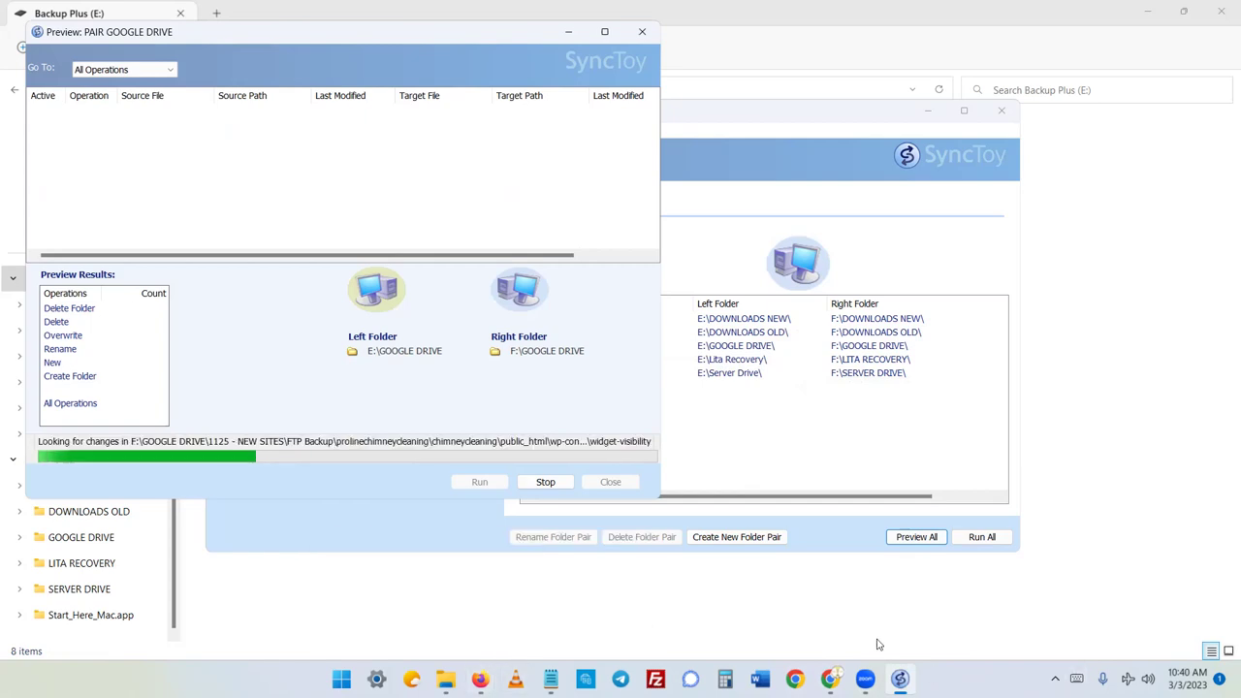
- Switch to Chrome and bring up the already open CNET download page for SyncToy (64-Bit)
mouse_move(831, 679)
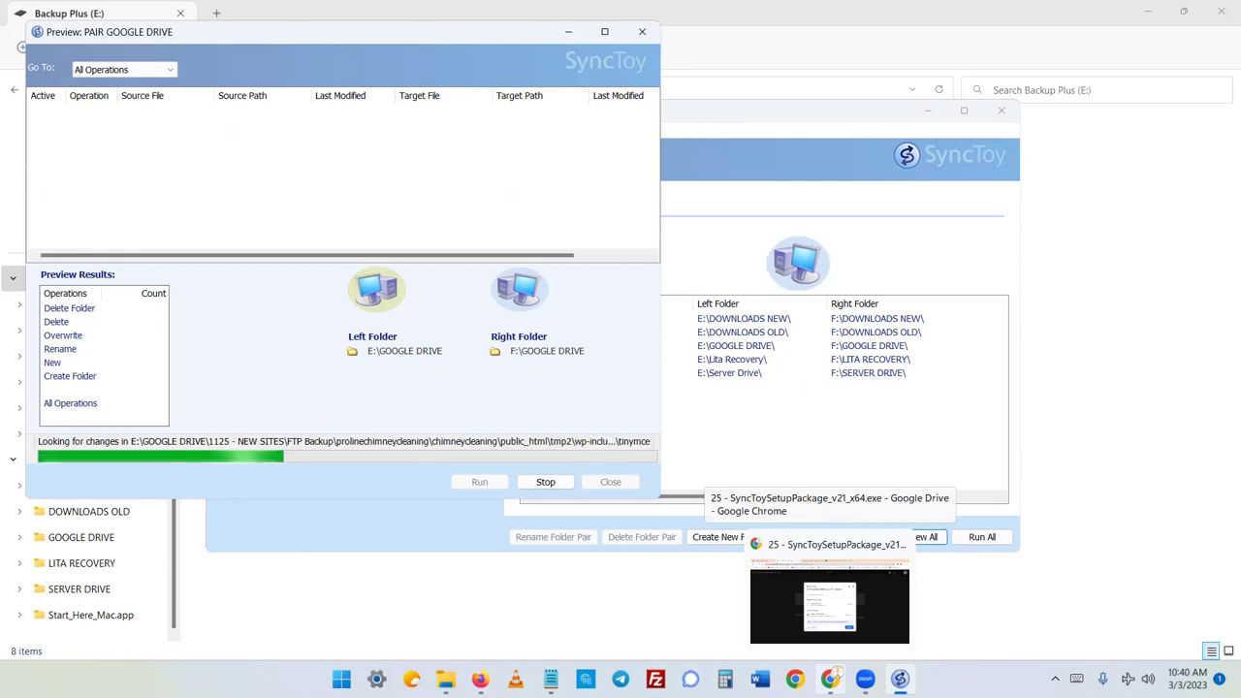
left_click(829, 606)
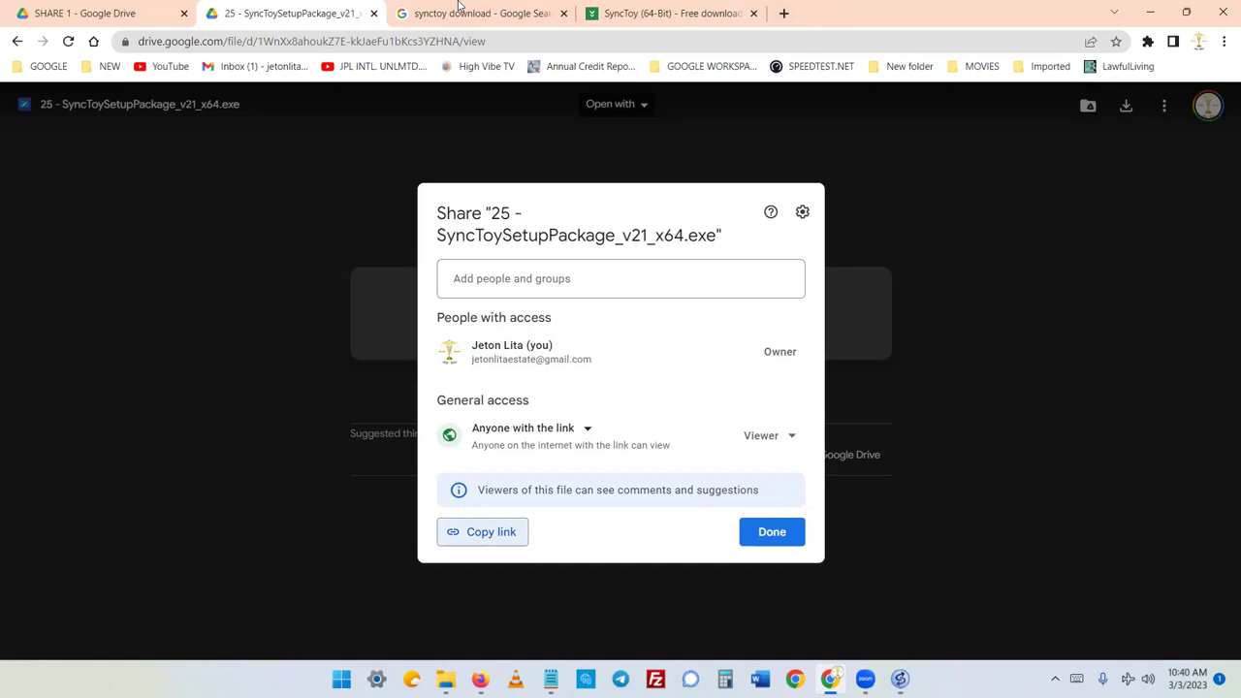
left_click(459, 10)
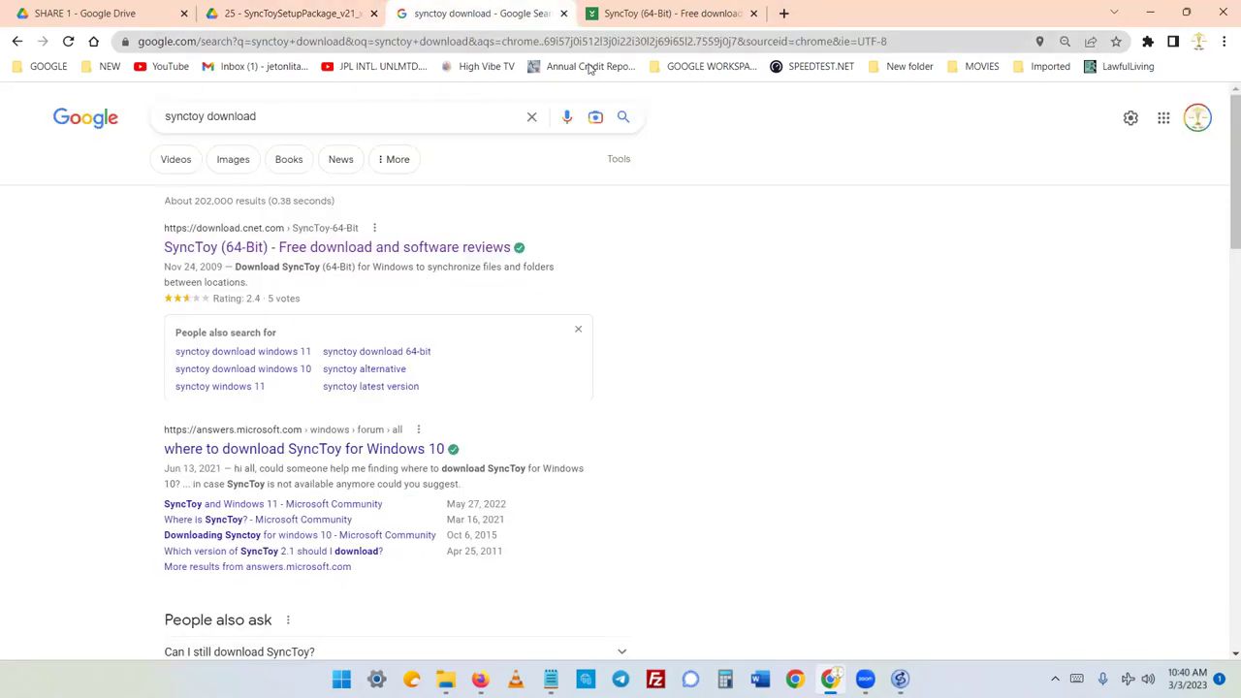
left_click(628, 11)
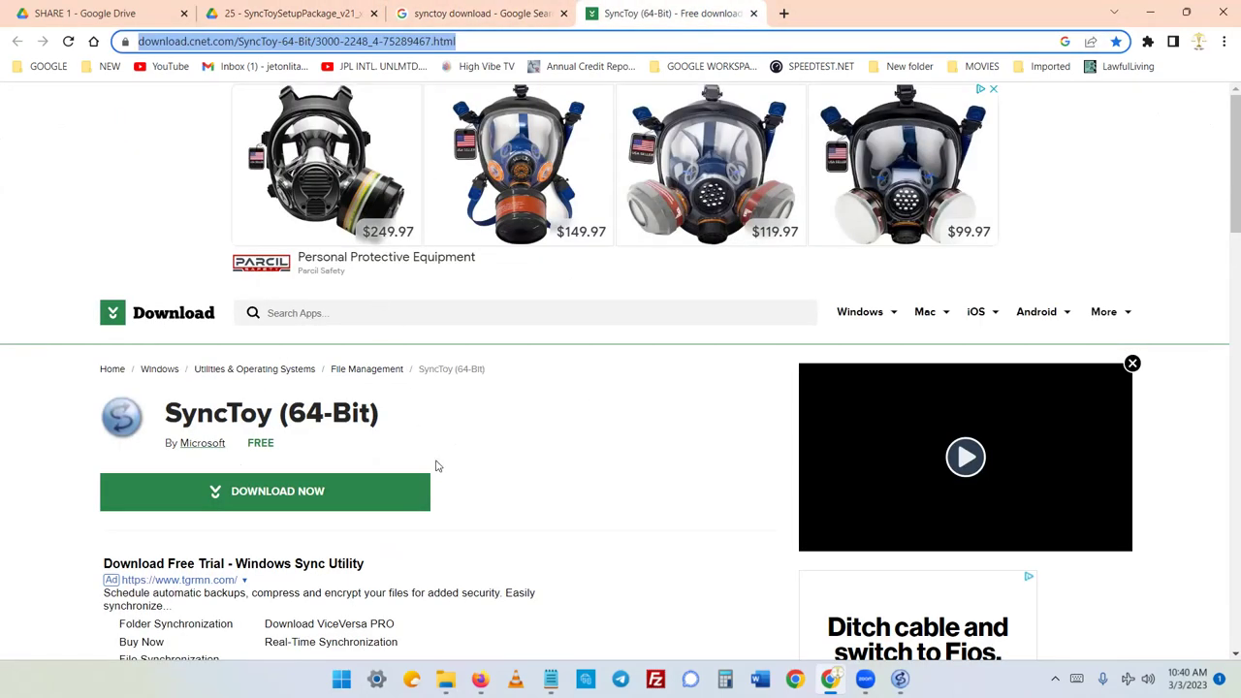
- Examine the SyncToy (64-Bit) page's download option, full specifications, operating system requirements and related software
scroll(158, 327, "down", 5)
scroll(158, 327, "up", 3)
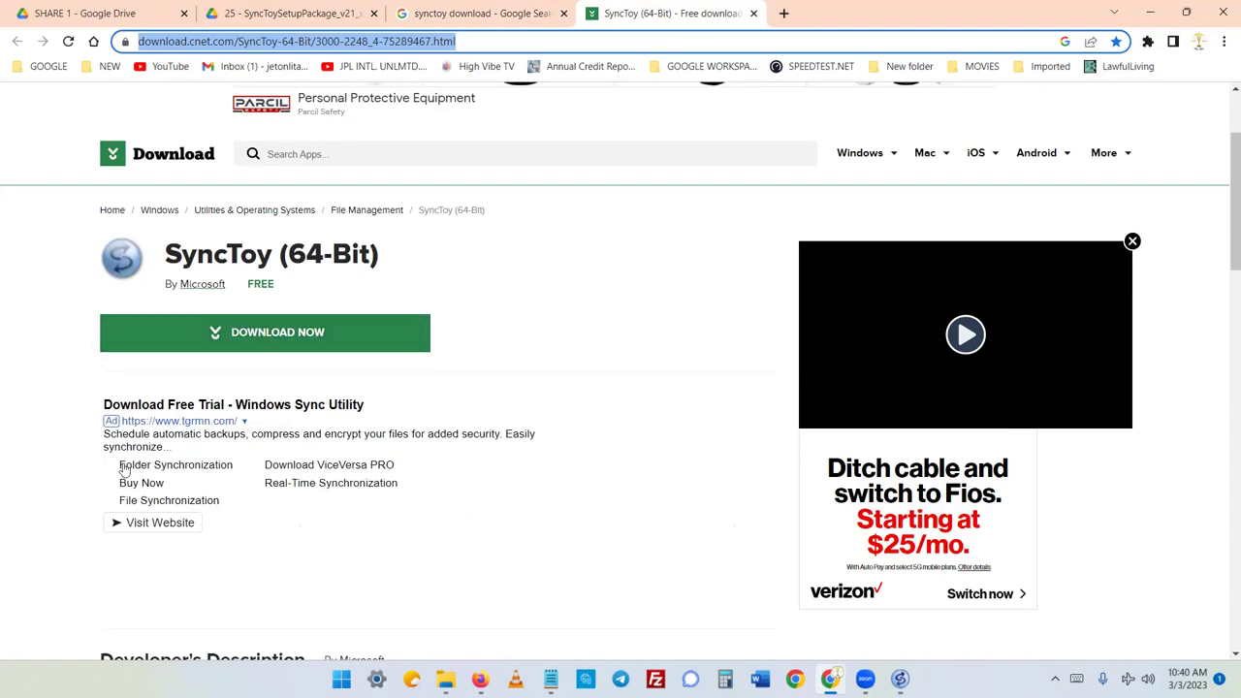
scroll(565, 485, "up", 2)
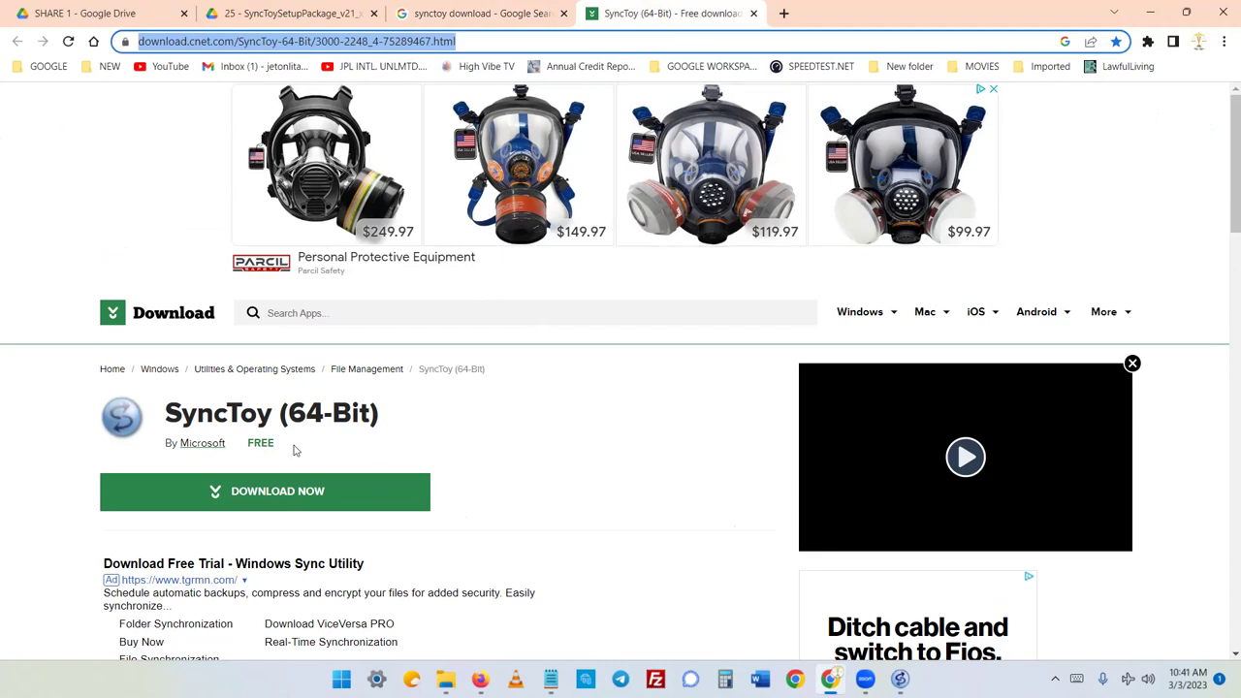
mouse_move(891, 312)
left_click(11, 443)
scroll(28, 457, "down", 1)
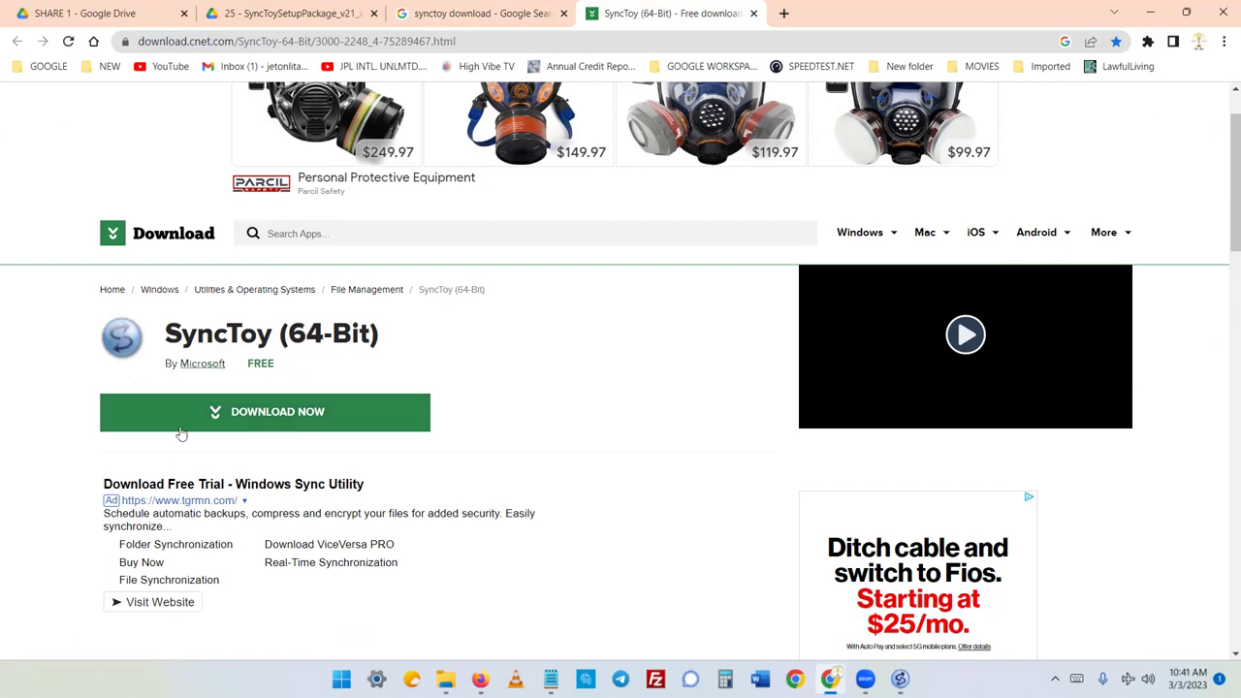
scroll(512, 515, "down", 3)
scroll(511, 515, "down", 5)
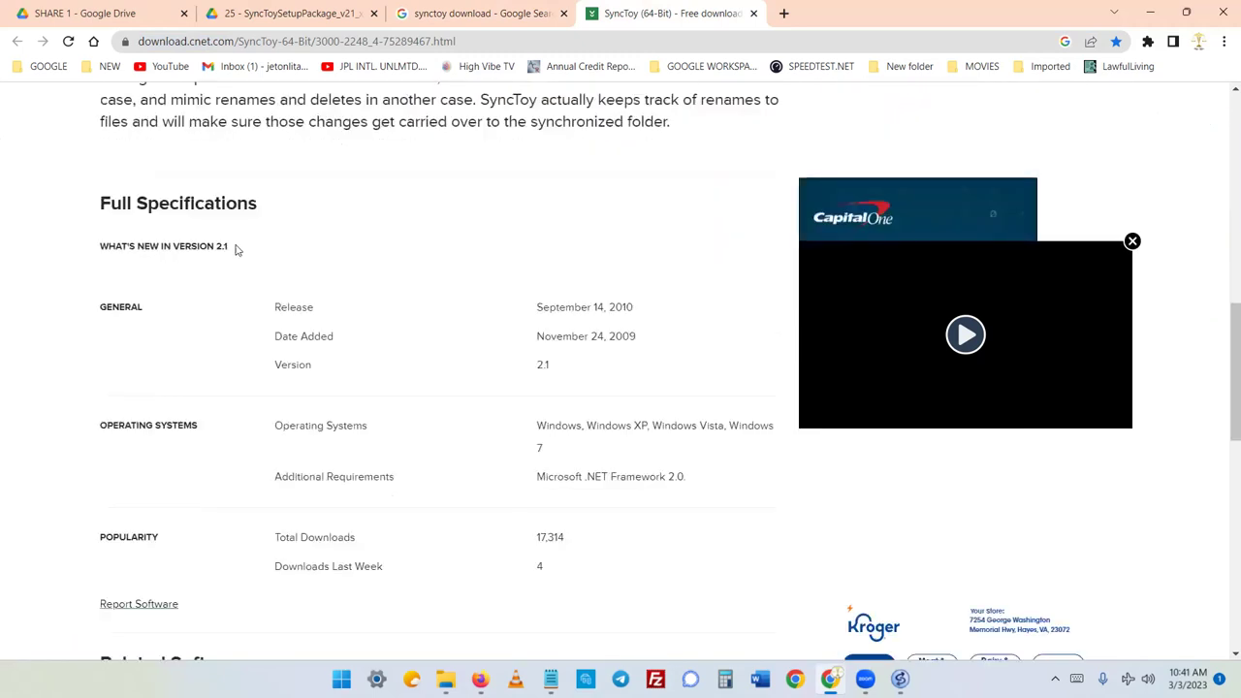
scroll(319, 341, "down", 3)
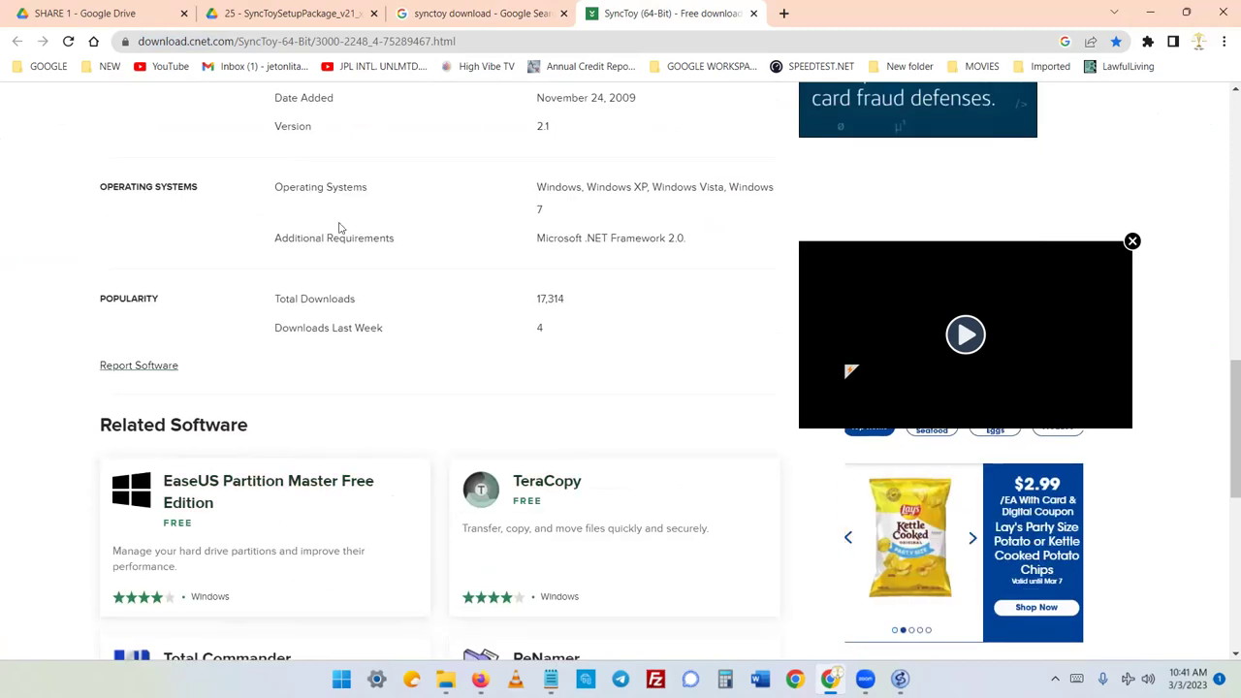
scroll(108, 399, "down", 3)
scroll(87, 495, "down", 2)
scroll(78, 483, "up", 4)
scroll(68, 477, "up", 15)
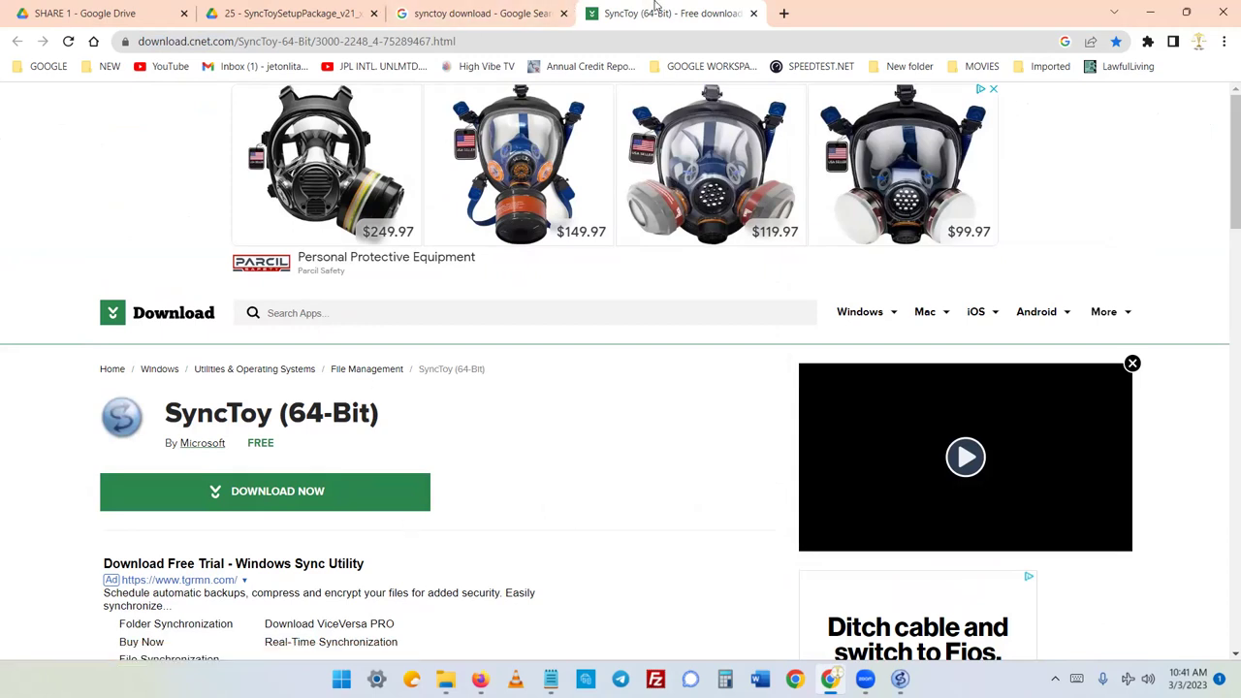
- Go back to the "synctoy download" search results and open a new Chrome window
left_click(452, 13)
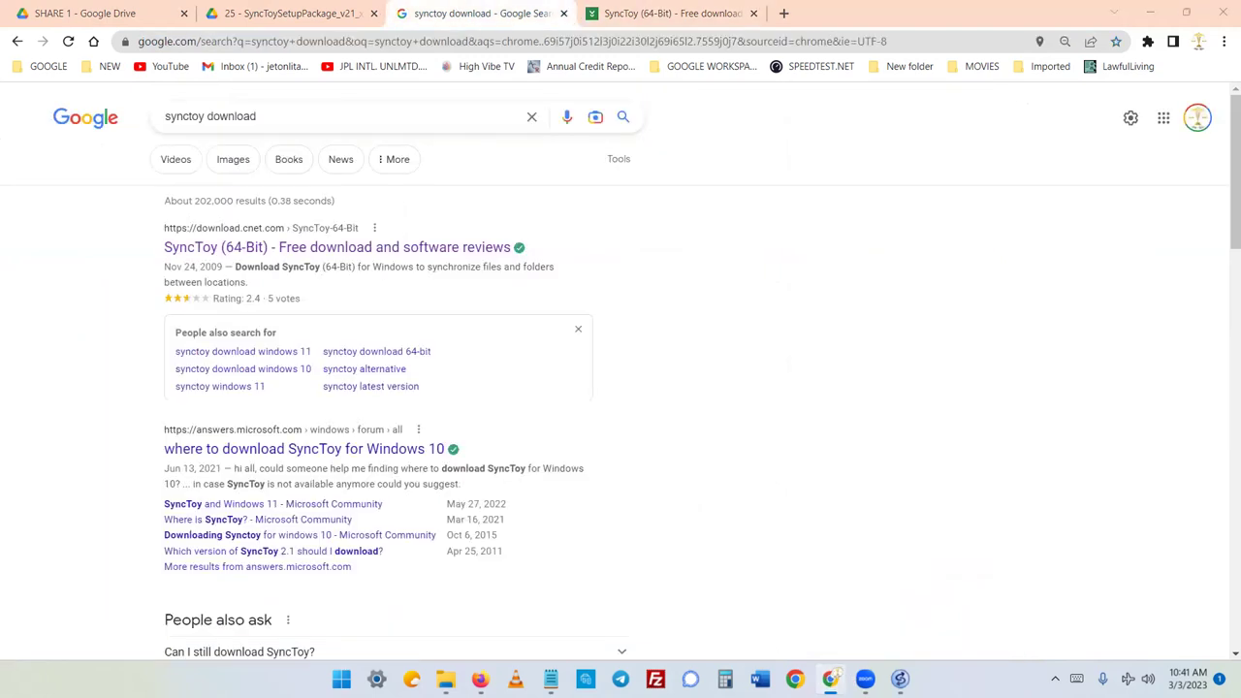
right_click(834, 677)
left_click(771, 585)
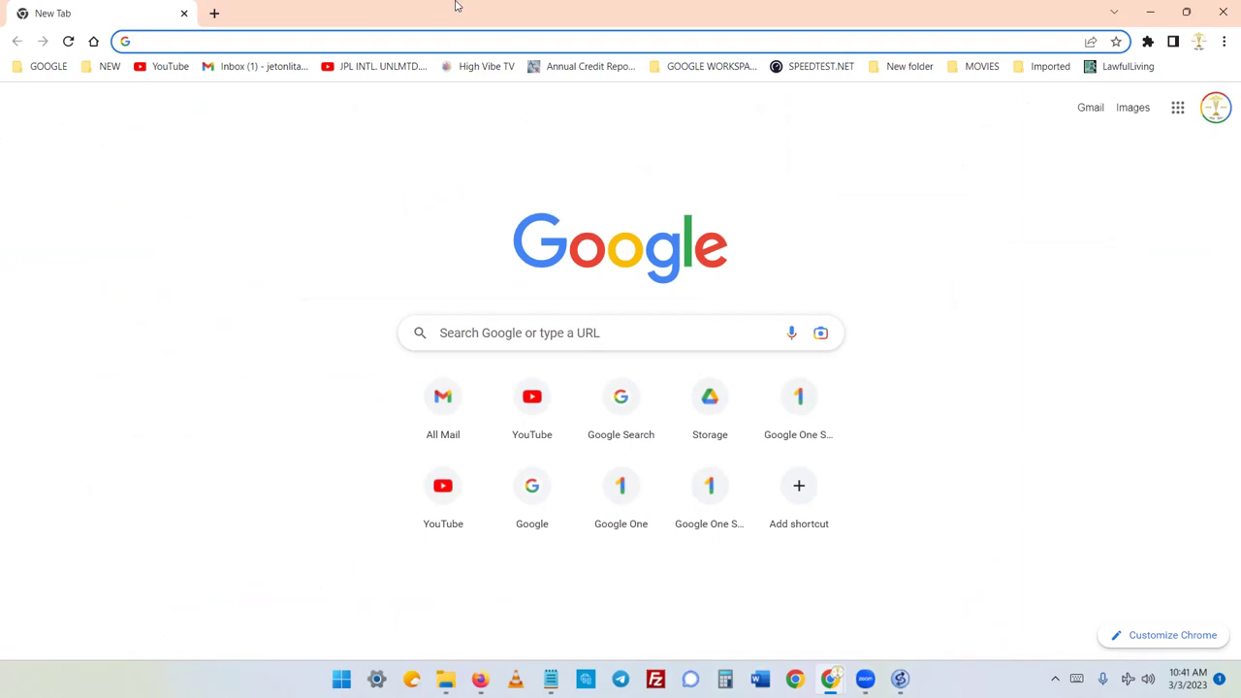
- Open the bookmarked JPL INTL. UNLMTD. YouTube channel's videos page and show its notifications
left_click(361, 70)
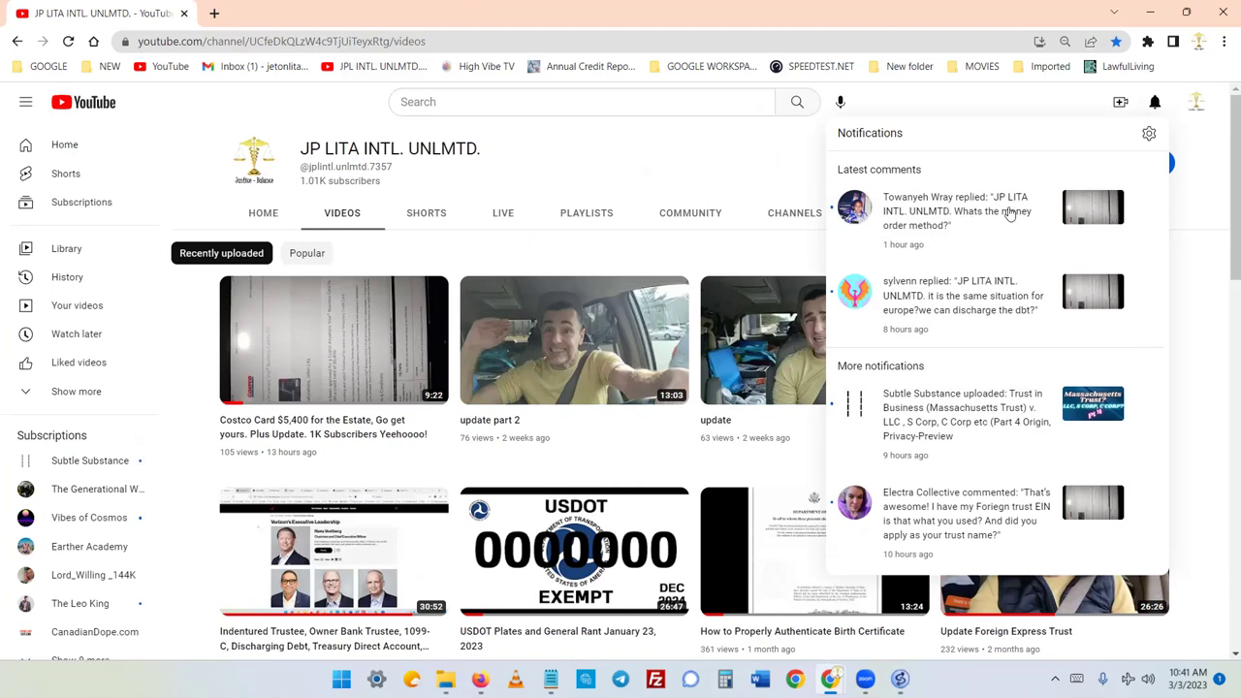
left_click(732, 158)
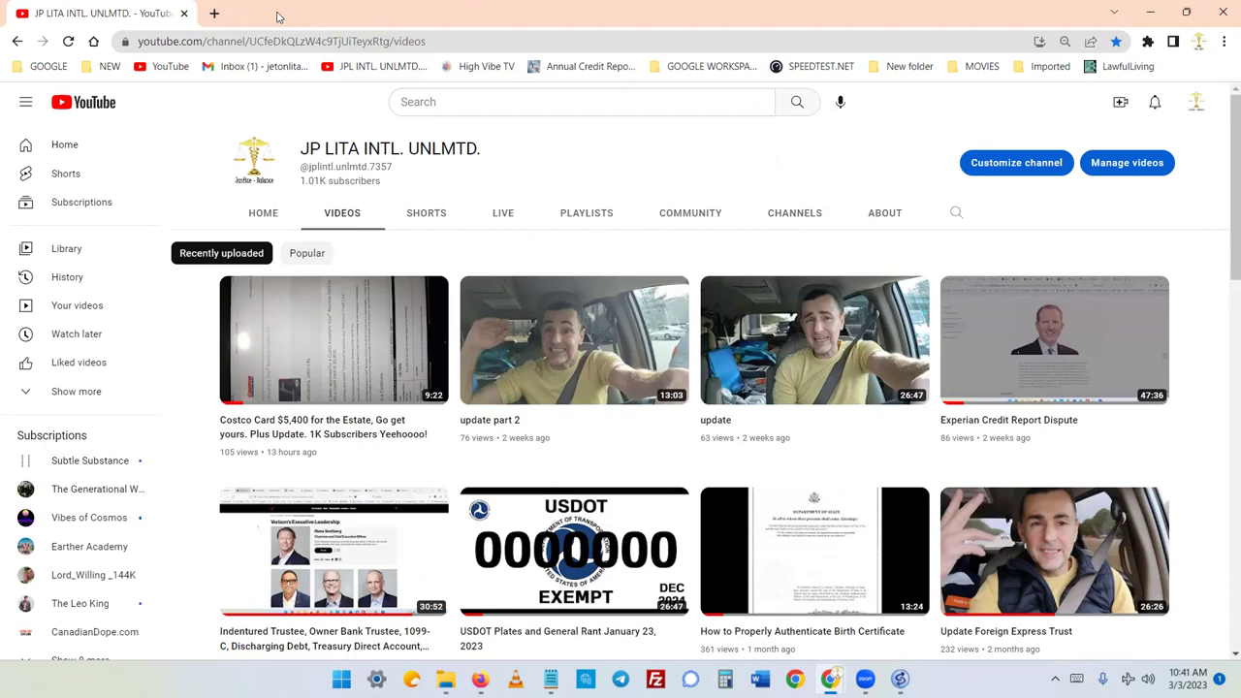
left_click(1155, 102)
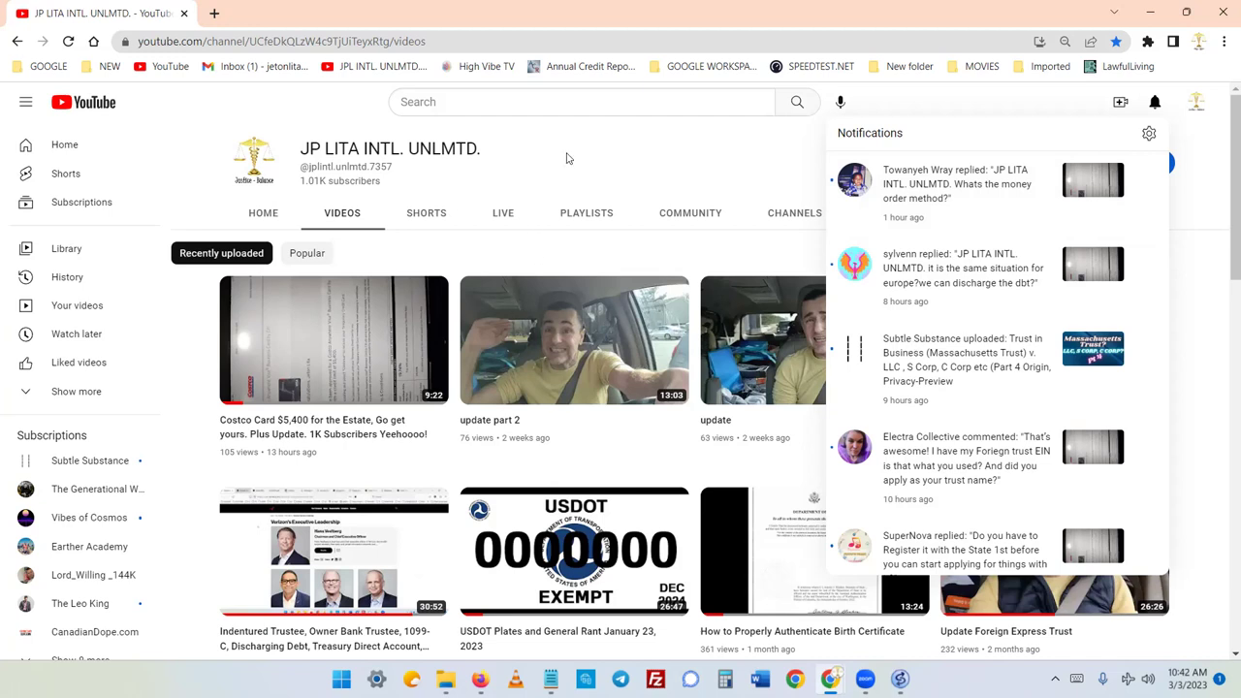
- Switch to SyncToy's PAIR GOOGLE DRIVE preview and minimize all browser windows behind it
left_click(900, 679)
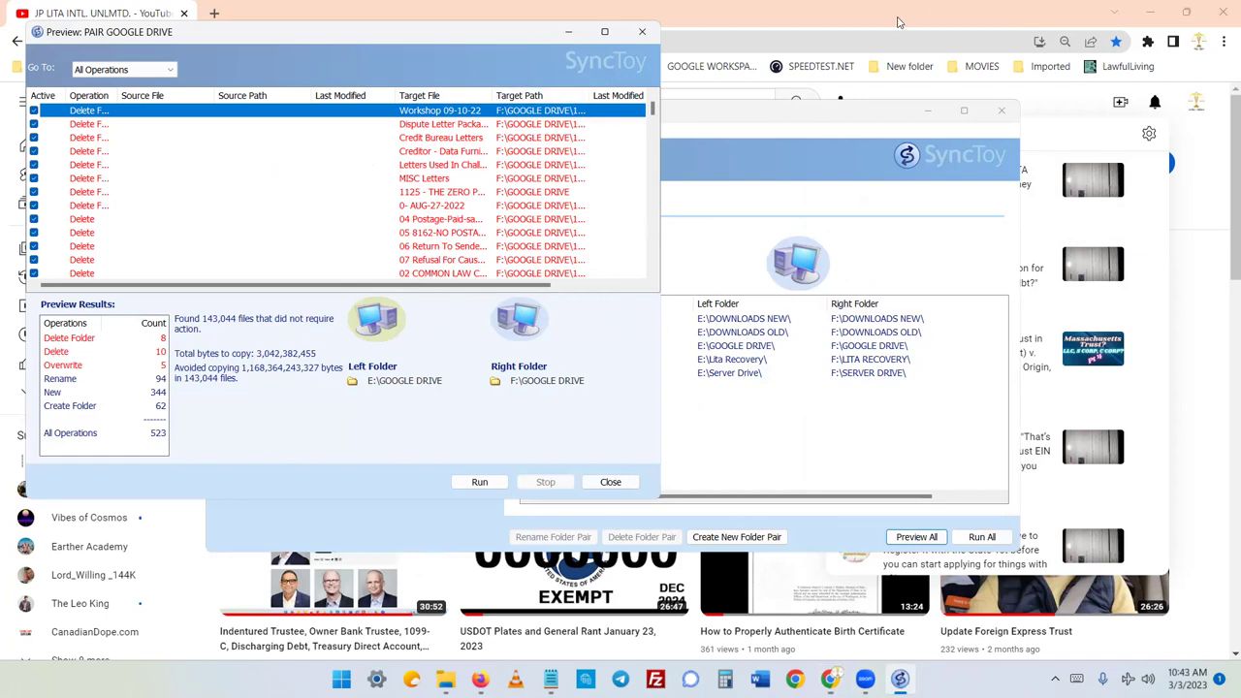
left_click(1152, 12)
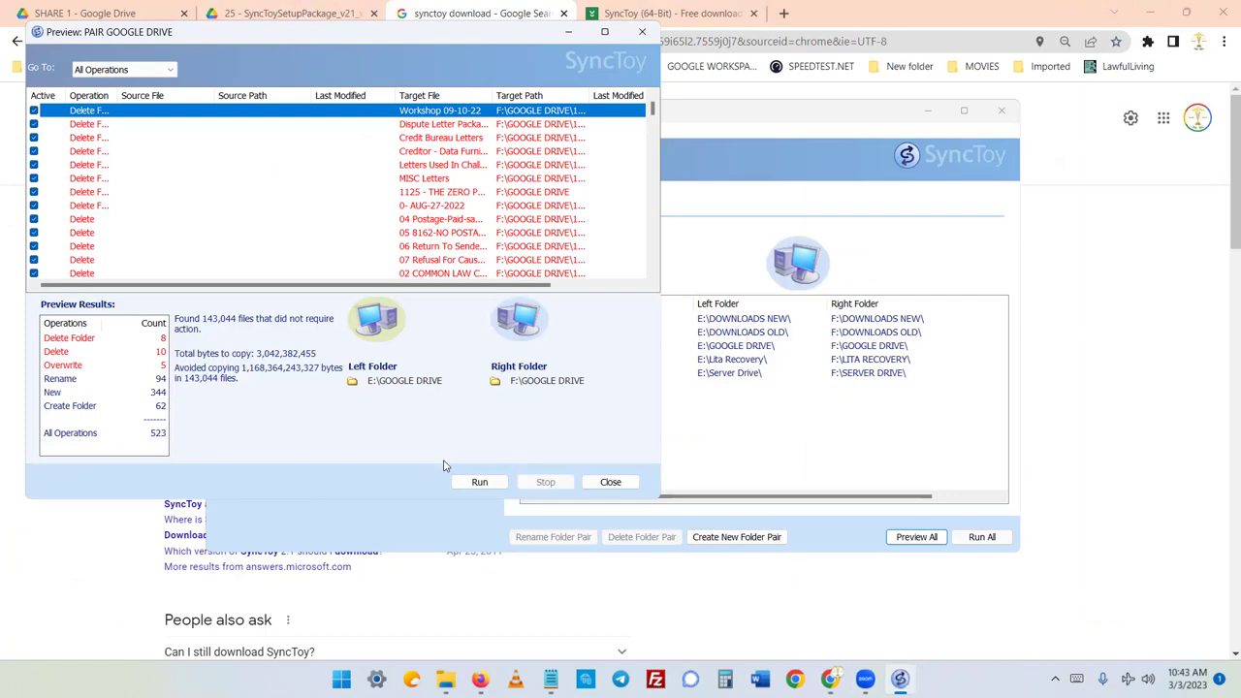
left_click(1149, 14)
left_click(1150, 14)
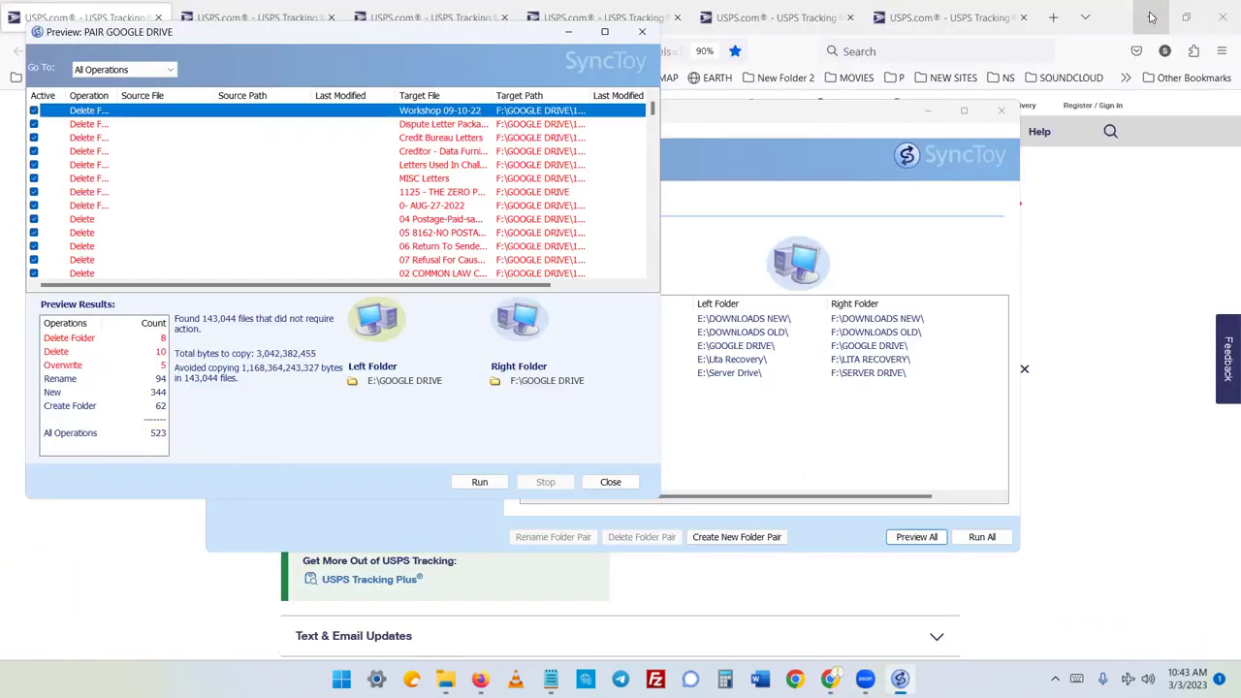
left_click(1152, 16)
left_click(1152, 16)
left_click(1151, 16)
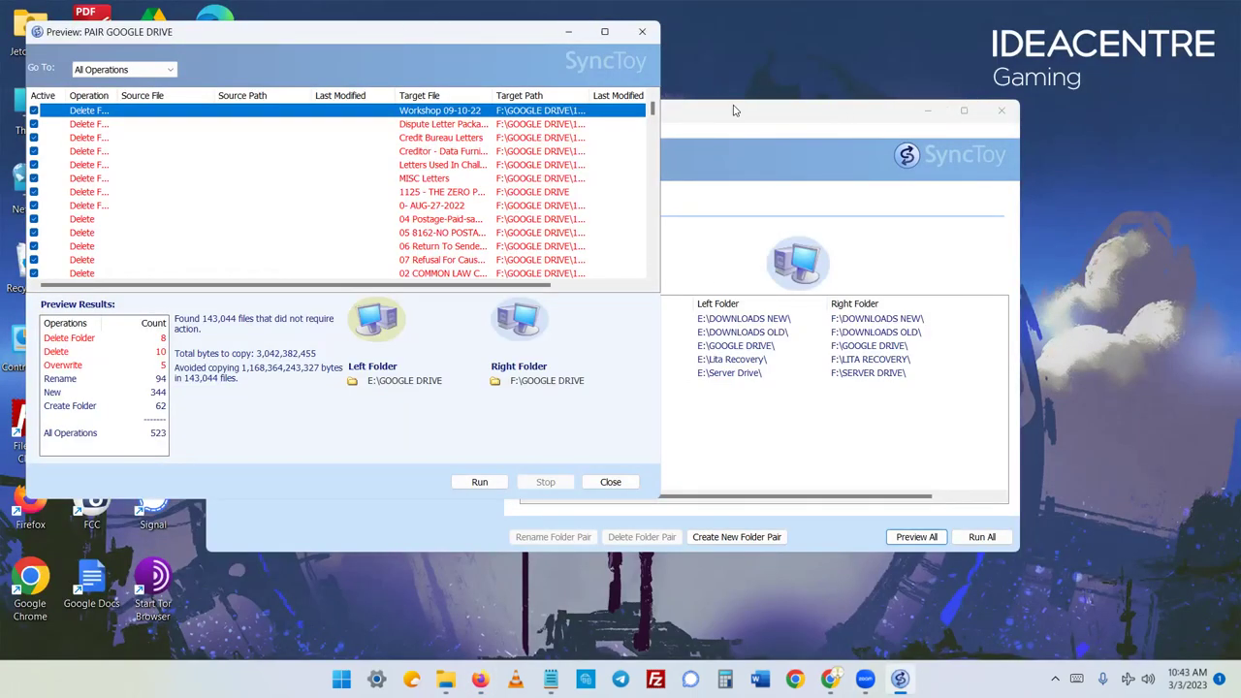
- Reposition and enlarge the PAIR GOOGLE DRIVE preview window on the desktop and run its listed operations
left_click_drag(392, 33, 446, 86)
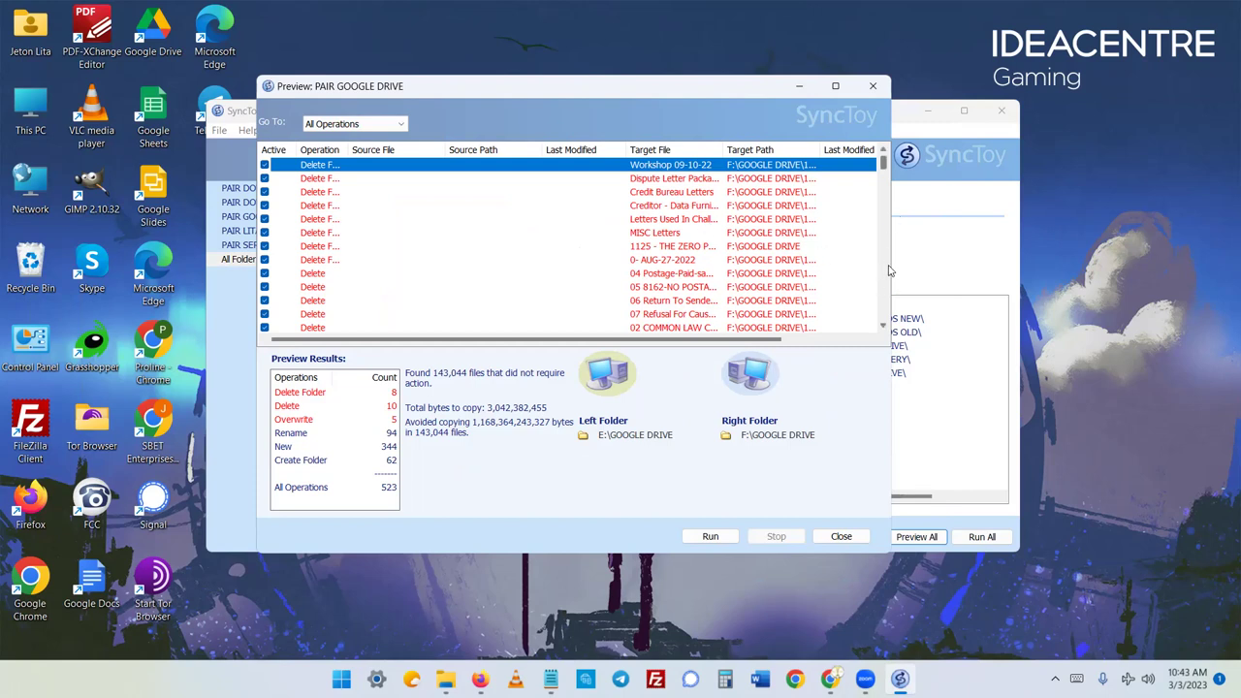
left_click_drag(890, 272, 1052, 294)
left_click_drag(300, 76, 151, 80)
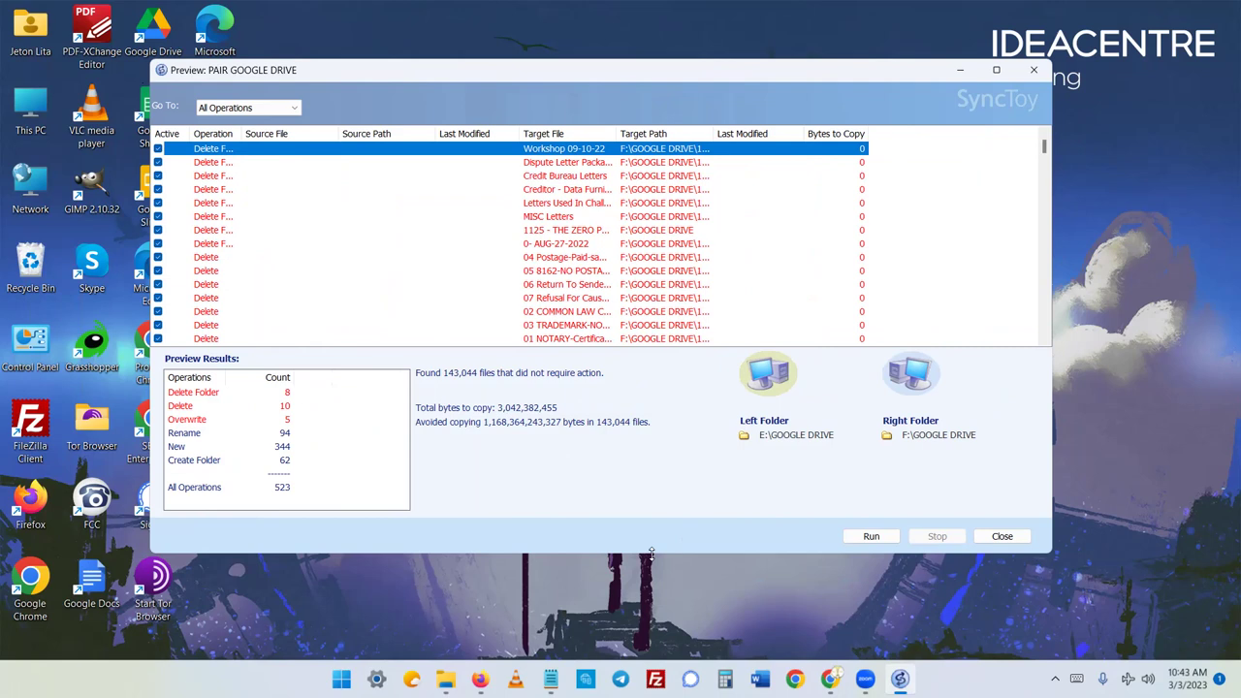
left_click_drag(649, 576, 696, 579)
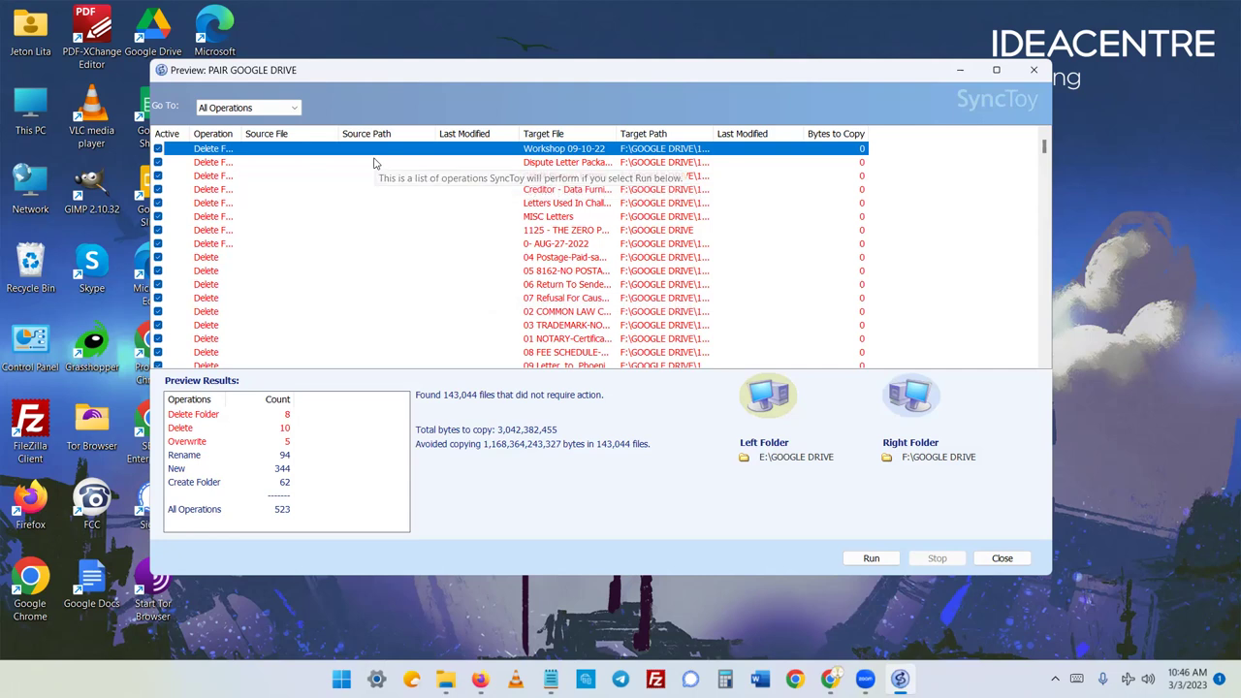
scroll(421, 282, "down", 3)
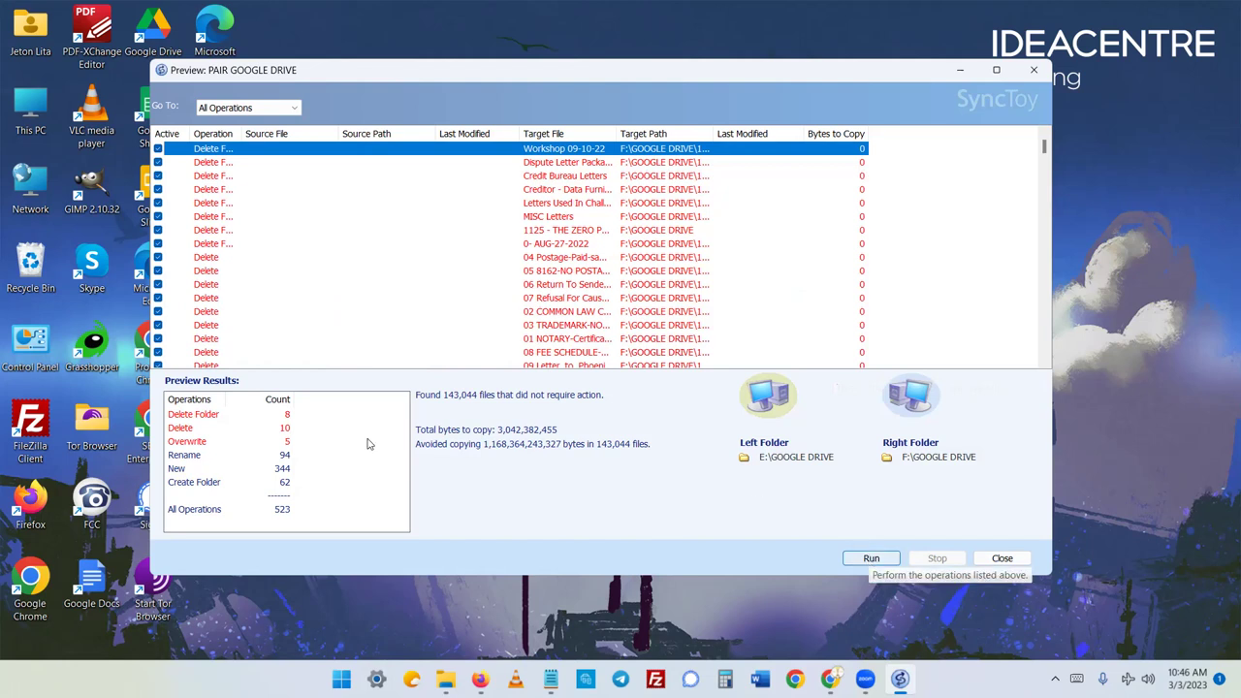
left_click(871, 559)
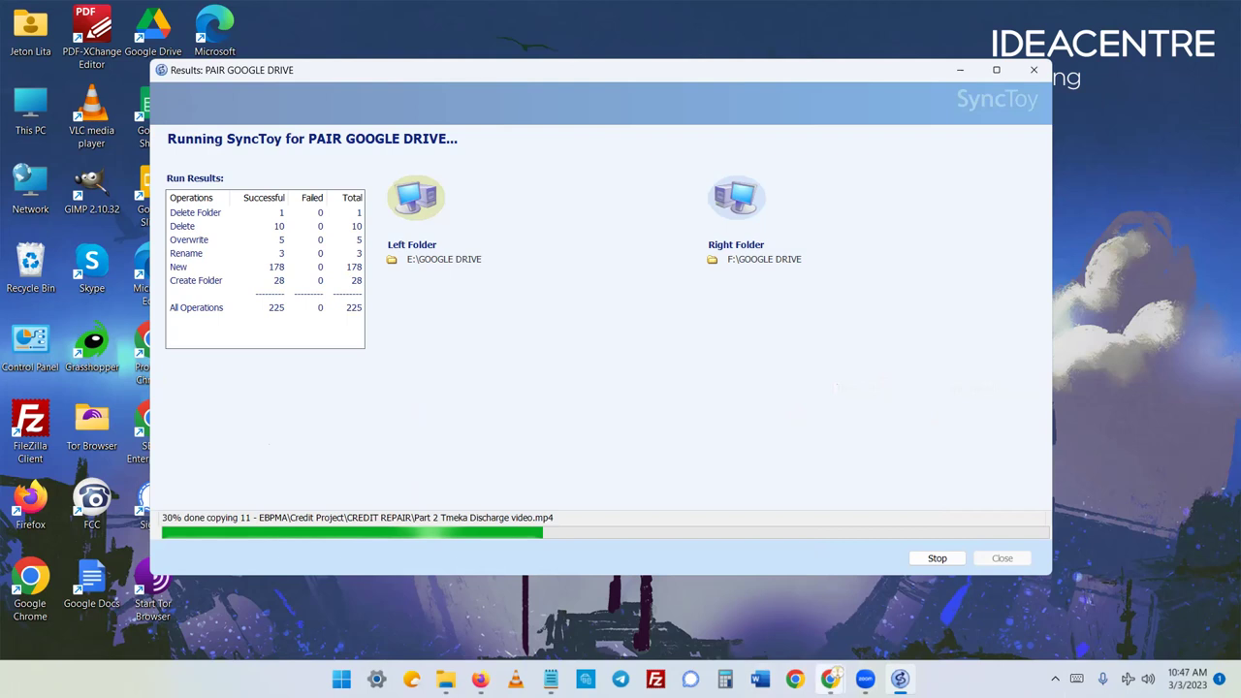
- Switch to Chrome's YouTube window, search Google by voice in a new tab for "maximum money order from United States Postal Service" and return to the notifications
mouse_move(831, 679)
left_click(921, 596)
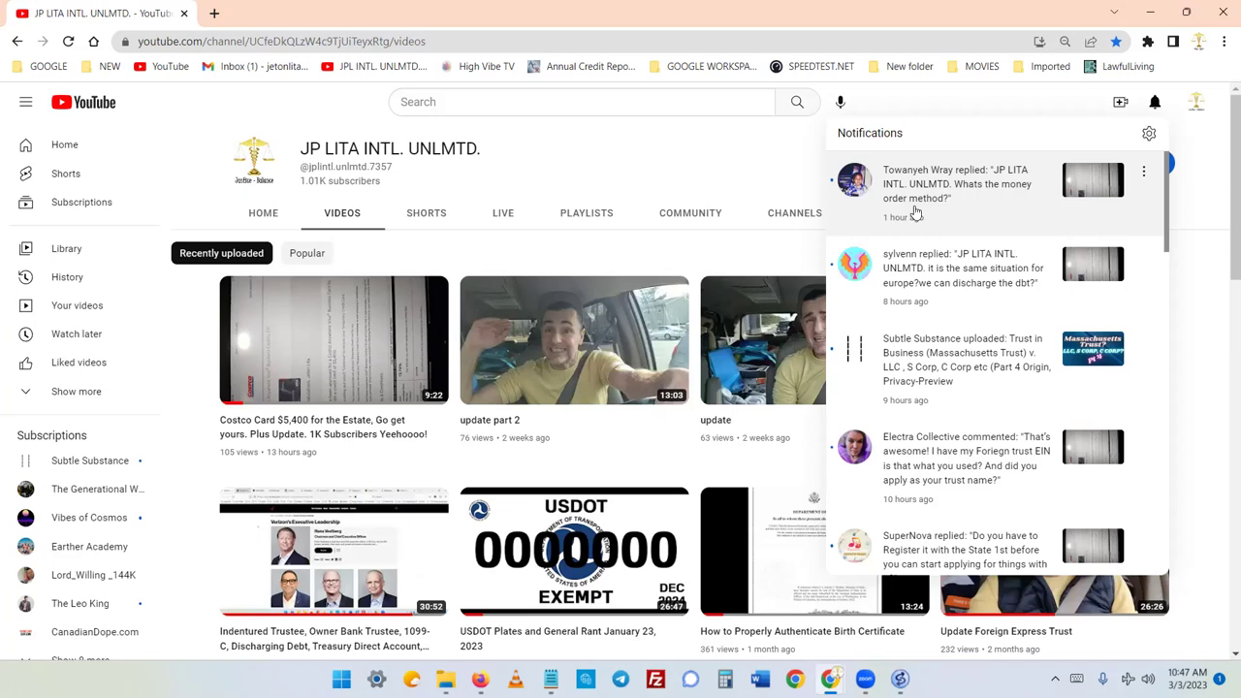
left_click(216, 14)
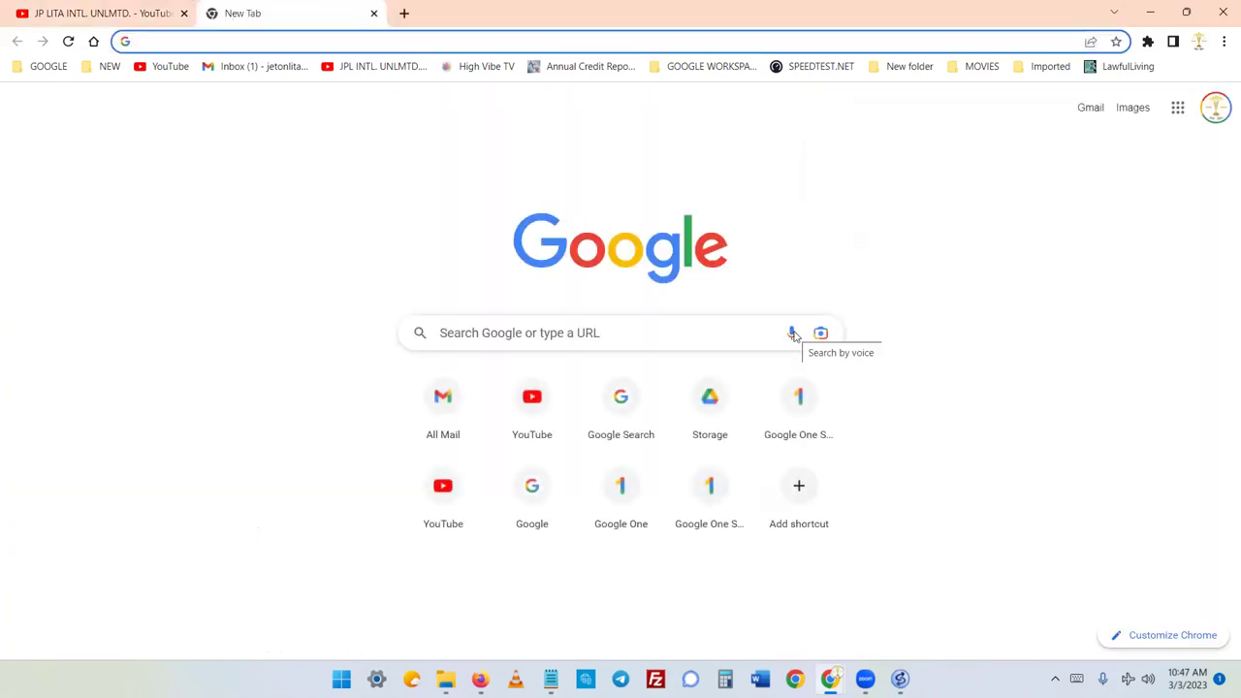
left_click(791, 331)
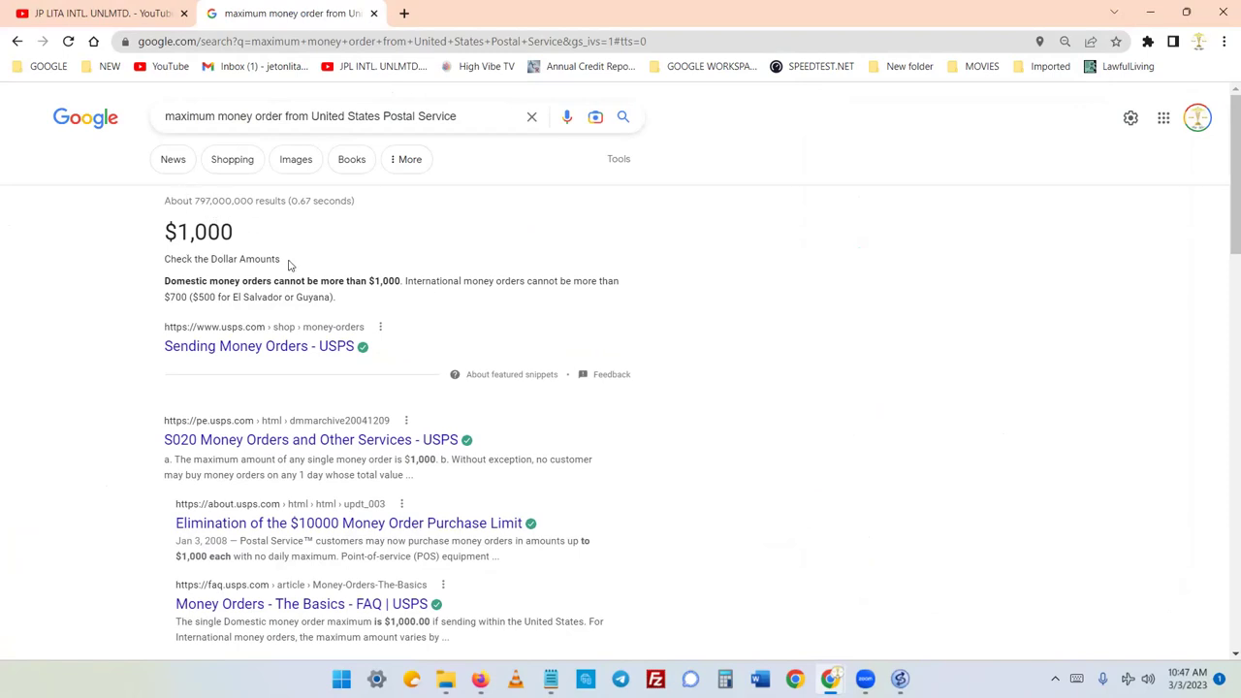
left_click(74, 8)
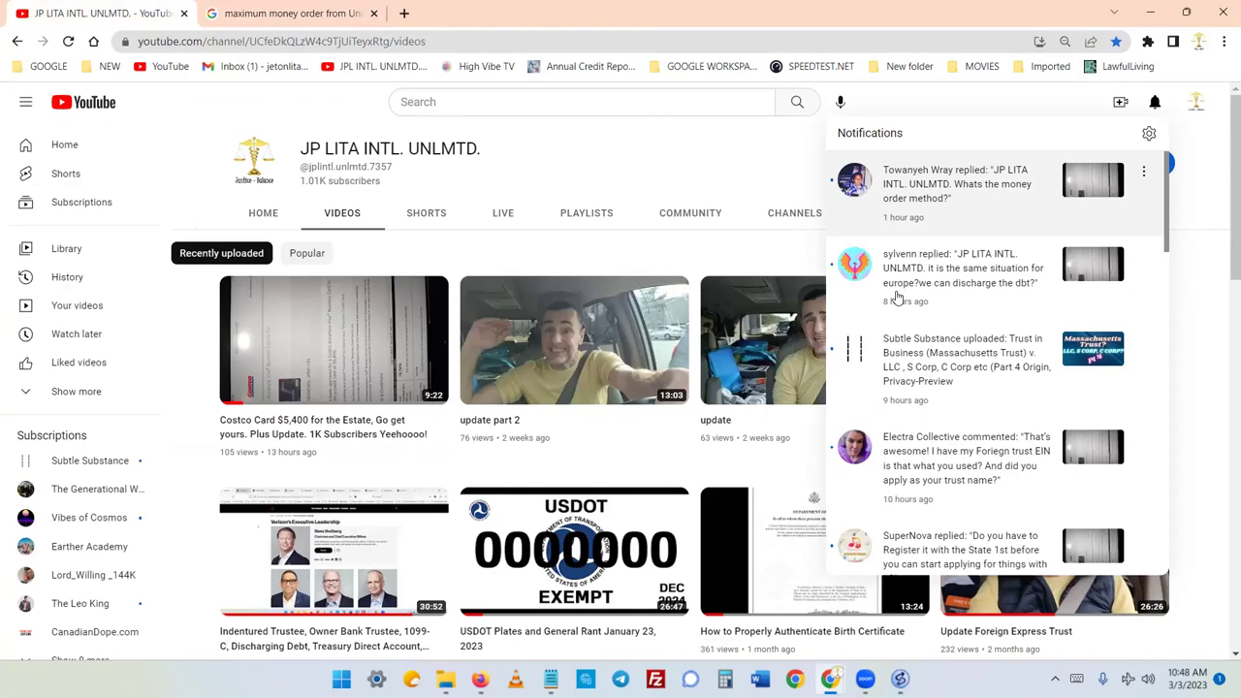